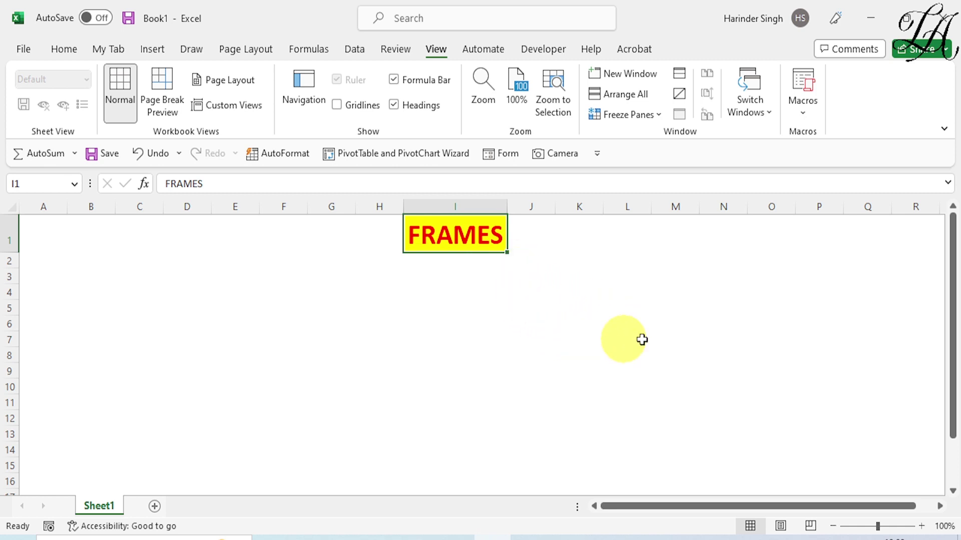
- Show the Developer ribbon tab, with the yellow FRAMES heading in cell I1
{"action": "left_click", "coordinate": [546, 52]}
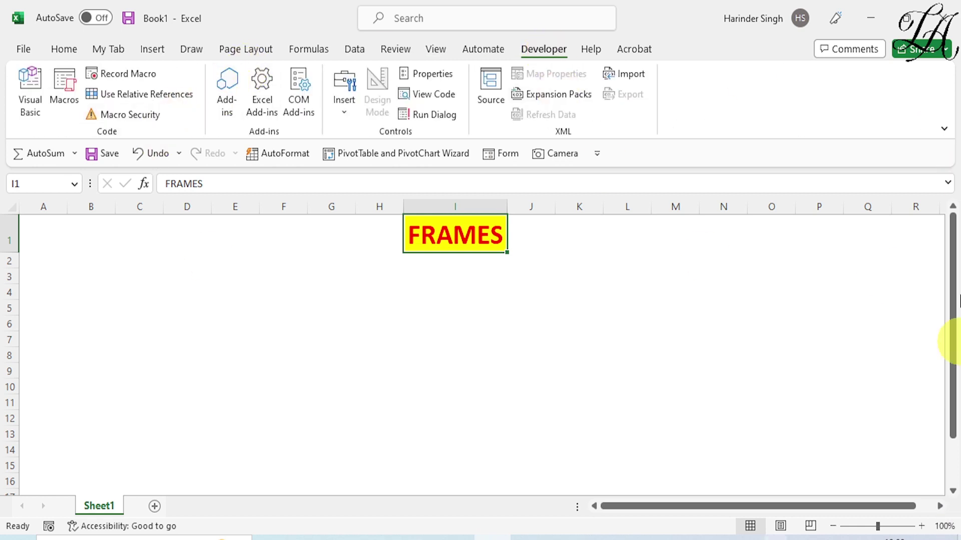
- Open the VBA editor, insert UserForm1 and draw Frame1 on it
{"action": "left_click", "coordinate": [22, 93]}
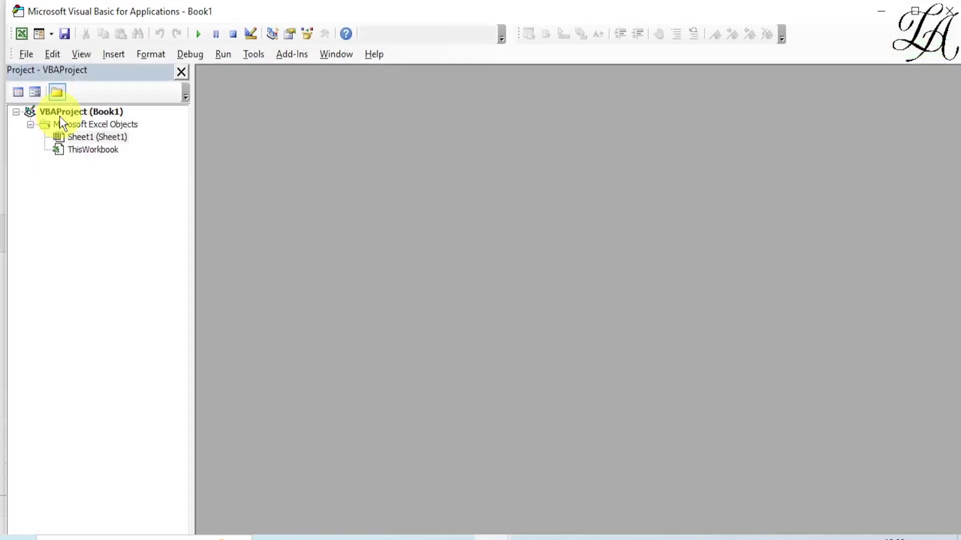
{"action": "left_click", "coordinate": [114, 55]}
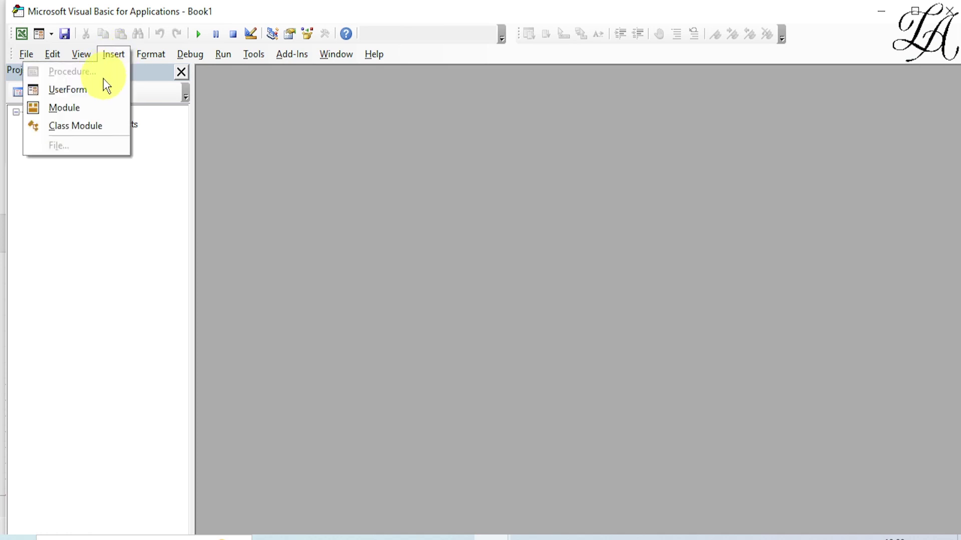
{"action": "left_click", "coordinate": [87, 96]}
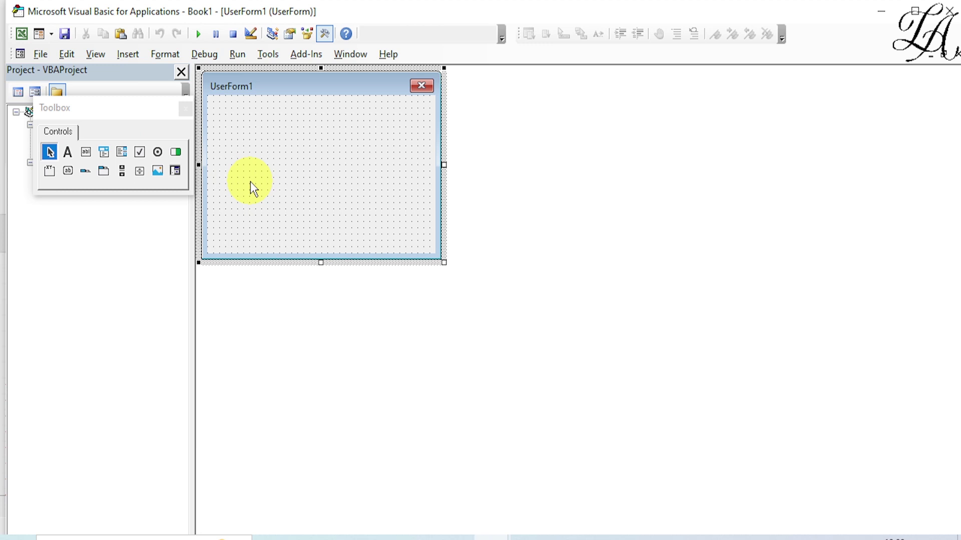
{"action": "left_click", "coordinate": [49, 171]}
{"action": "mouse_move", "coordinate": [238, 115]}
{"action": "left_mouse_down"}
{"action": "mouse_move", "coordinate": [244, 150]}
{"action": "mouse_move", "coordinate": [378, 217]}
{"action": "left_mouse_up"}
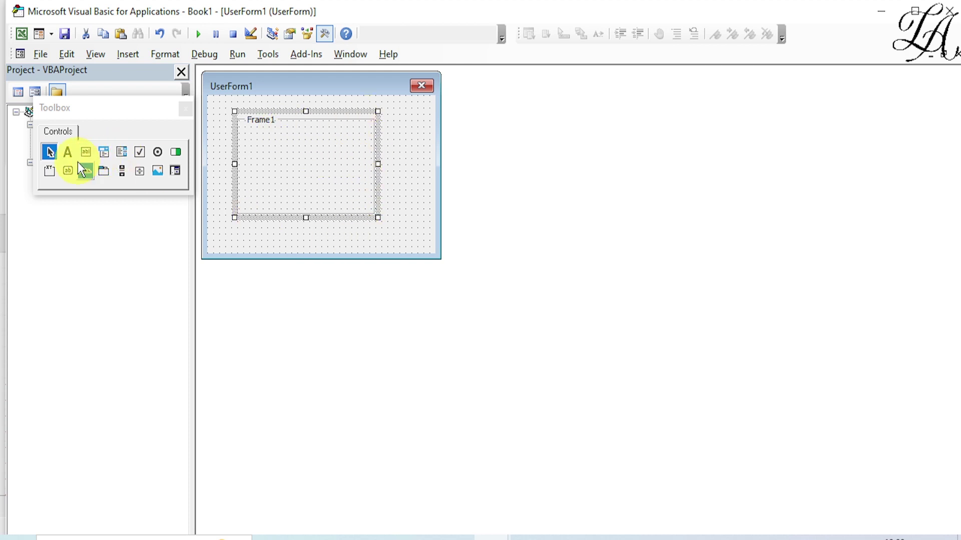
- Draw a label in Frame1's top-left corner and set its Caption to LENGTH
{"action": "left_click", "coordinate": [68, 152]}
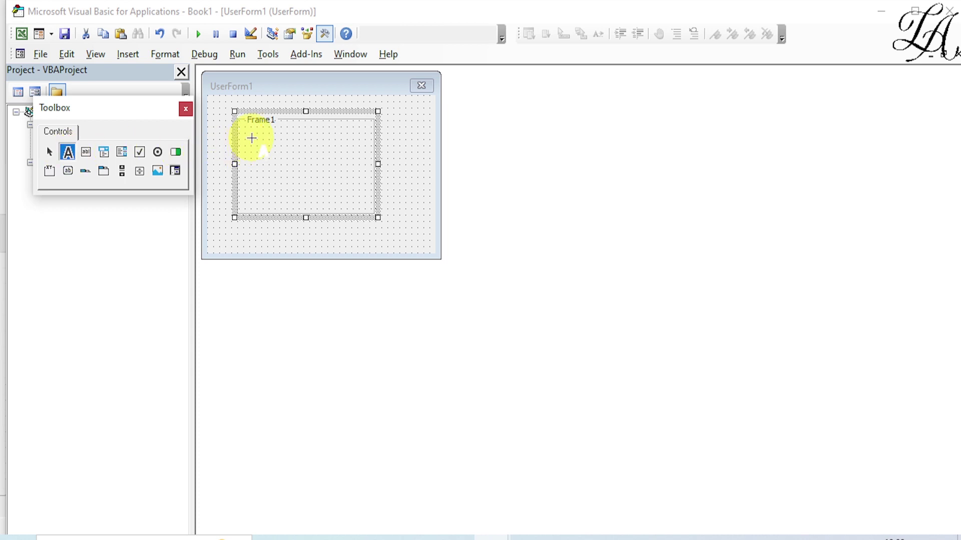
{"action": "left_click_drag", "start_coordinate": [252, 135], "coordinate": [310, 160]}
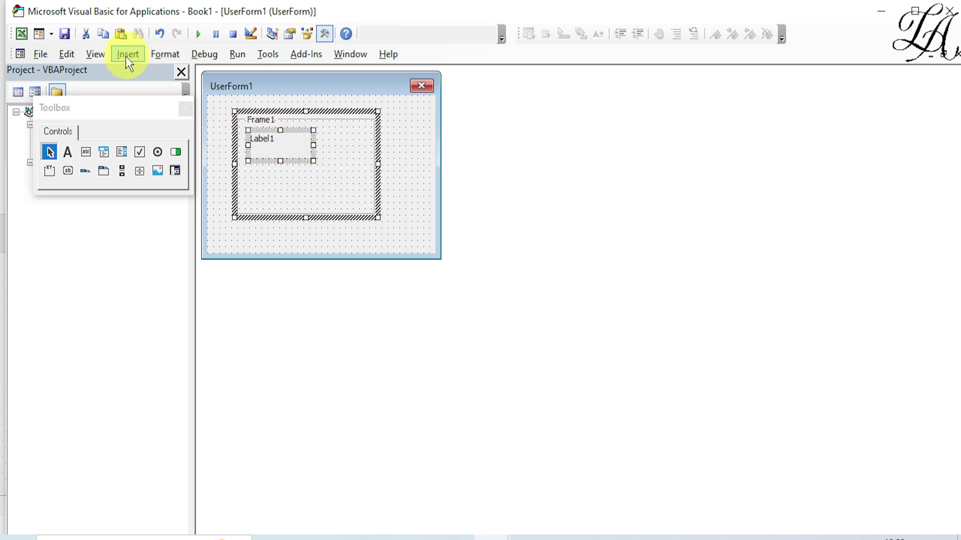
{"action": "left_click", "coordinate": [104, 57]}
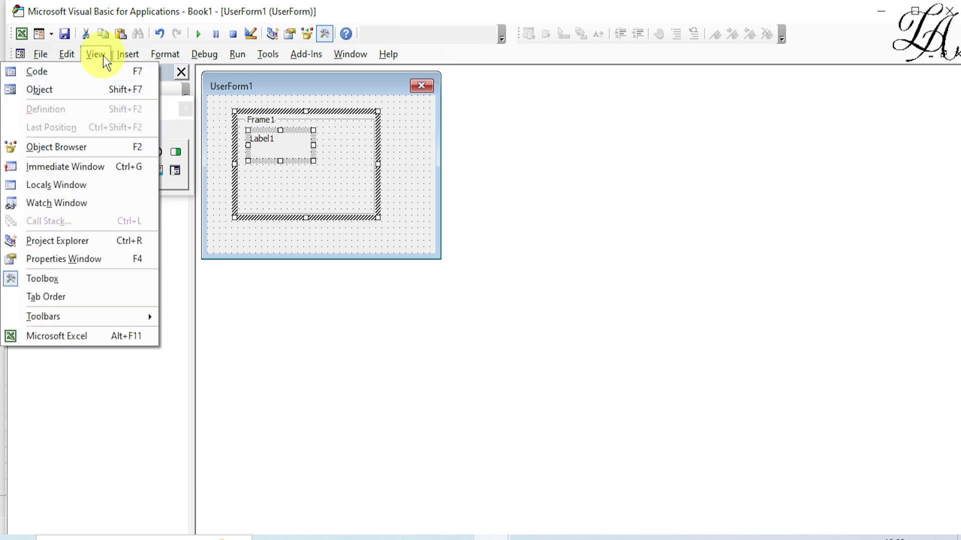
{"action": "left_click", "coordinate": [94, 260]}
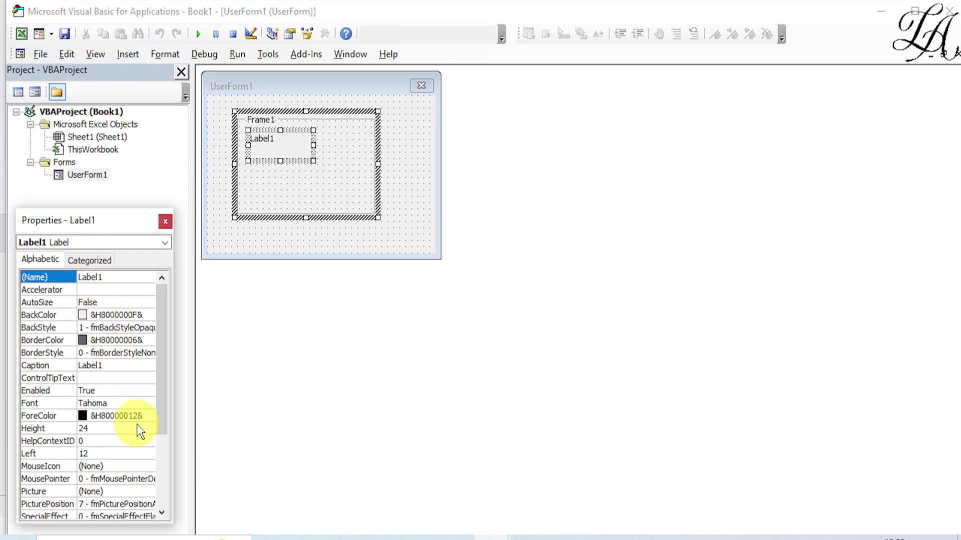
{"action": "left_click", "coordinate": [118, 364]}
{"action": "left_click", "coordinate": [59, 367]}
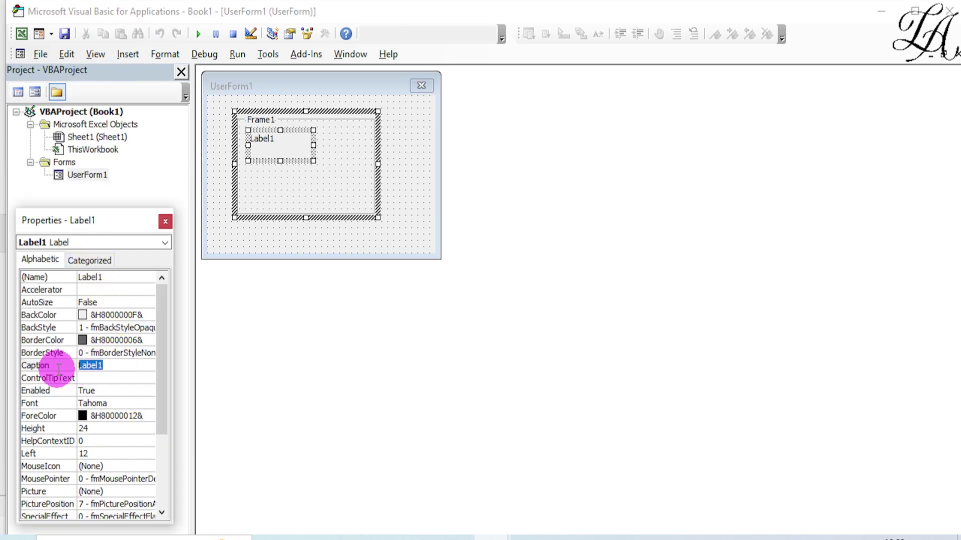
{"action": "key", "text": "BackSpace"}
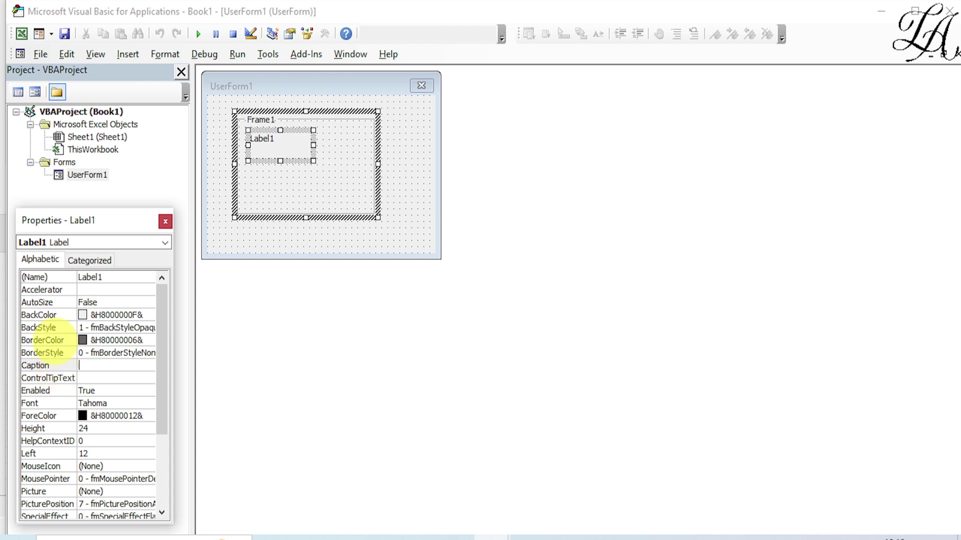
{"action": "type", "text": "LEN"}
{"action": "type", "text": "GTH"}
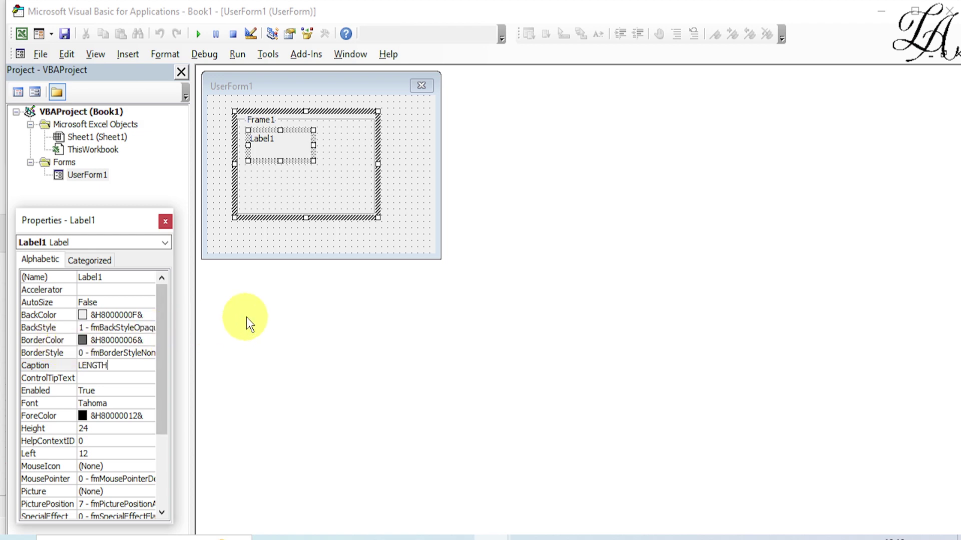
{"action": "left_click", "coordinate": [245, 317]}
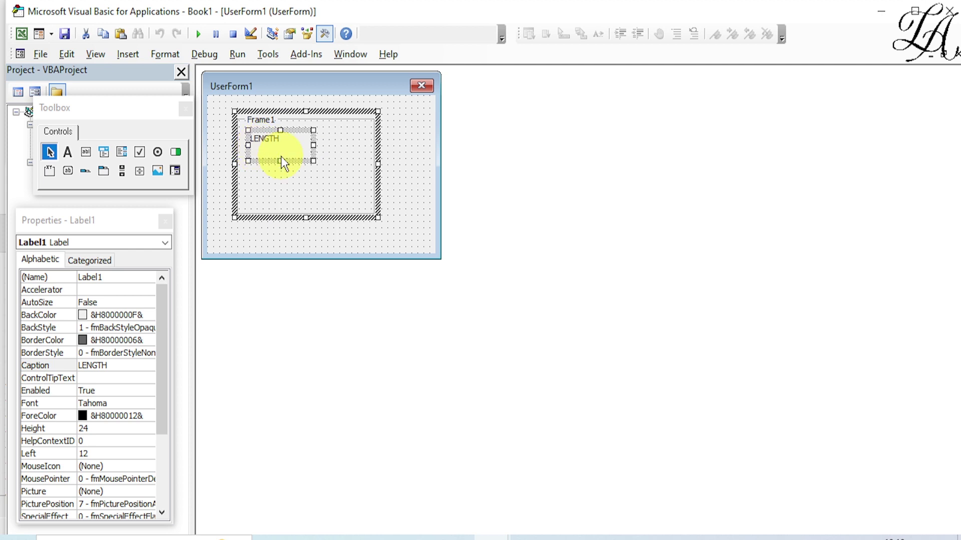
- Narrow the LENGTH label, then copy and paste it into Frame1 below the original
{"action": "left_click_drag", "start_coordinate": [313, 145], "coordinate": [276, 154]}
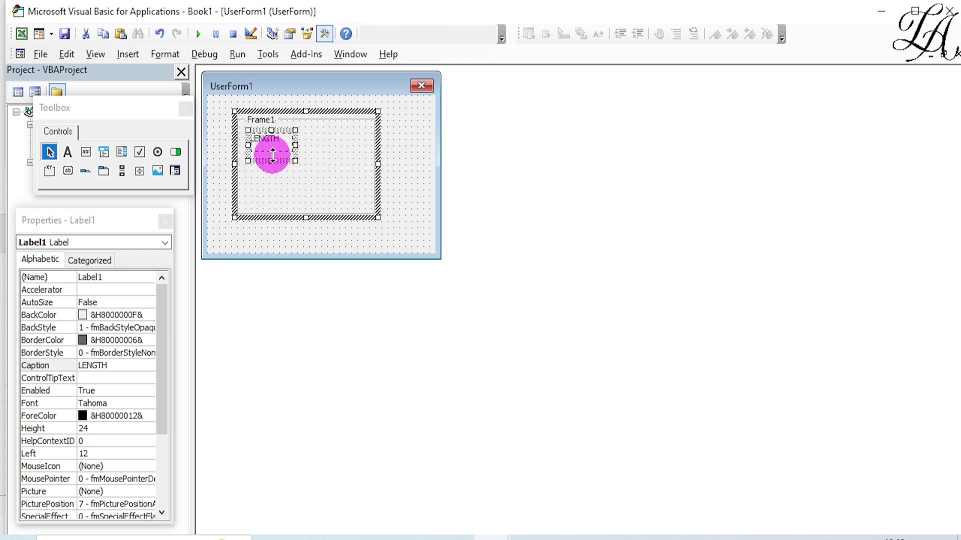
{"action": "right_click", "coordinate": [280, 134]}
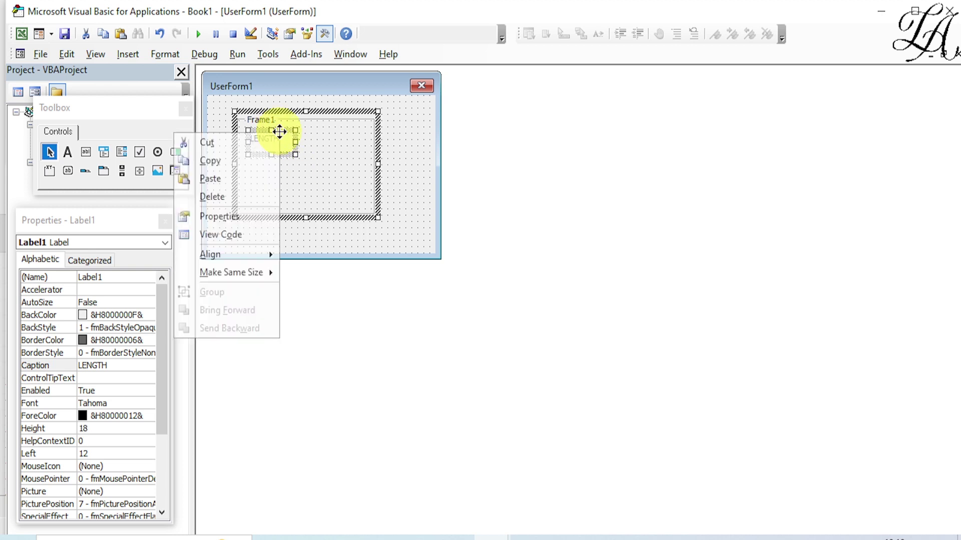
{"action": "left_click", "coordinate": [258, 171]}
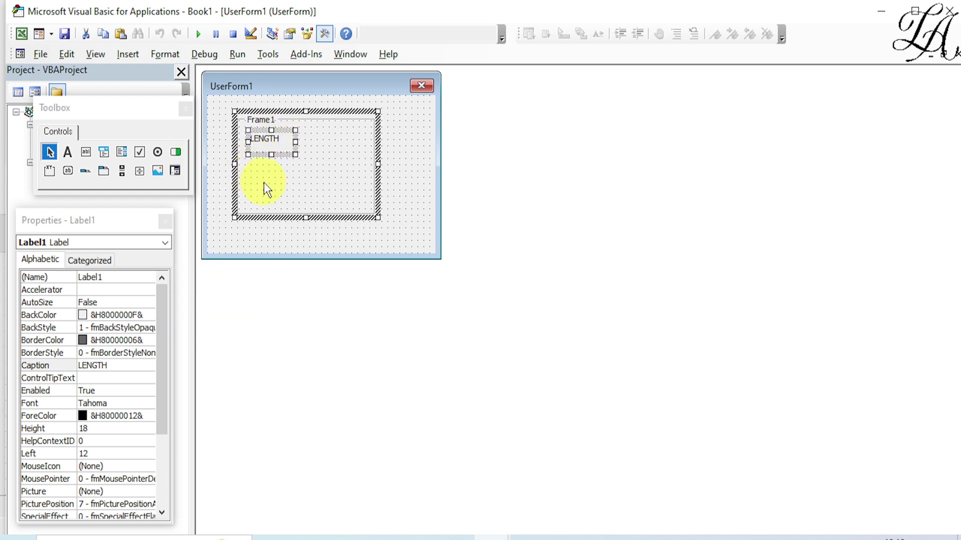
{"action": "left_click", "coordinate": [263, 182]}
{"action": "key", "text": "ctrl+v"}
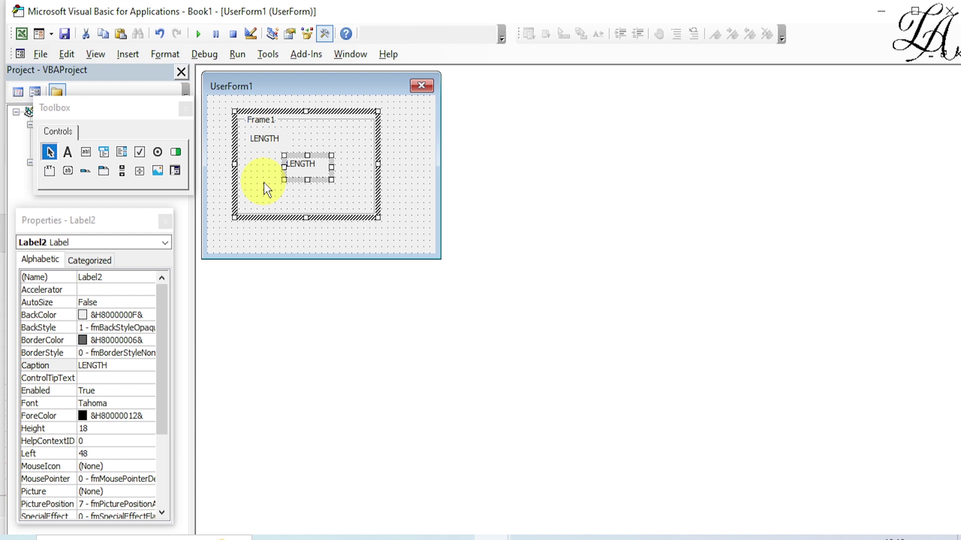
{"action": "left_click_drag", "start_coordinate": [306, 156], "coordinate": [264, 162]}
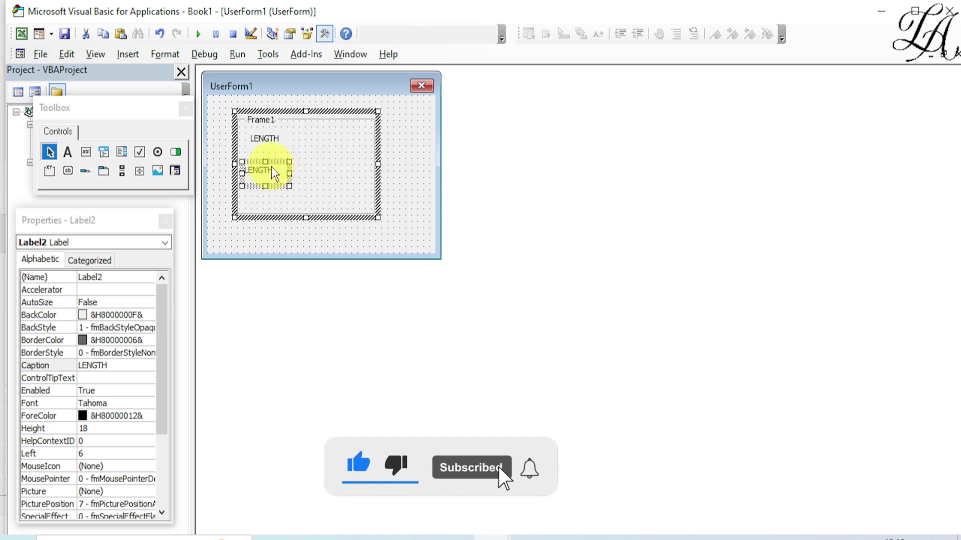
- Caption the copied label BREADTH and resize it
{"action": "left_click", "coordinate": [275, 174]}
{"action": "left_click", "coordinate": [112, 367]}
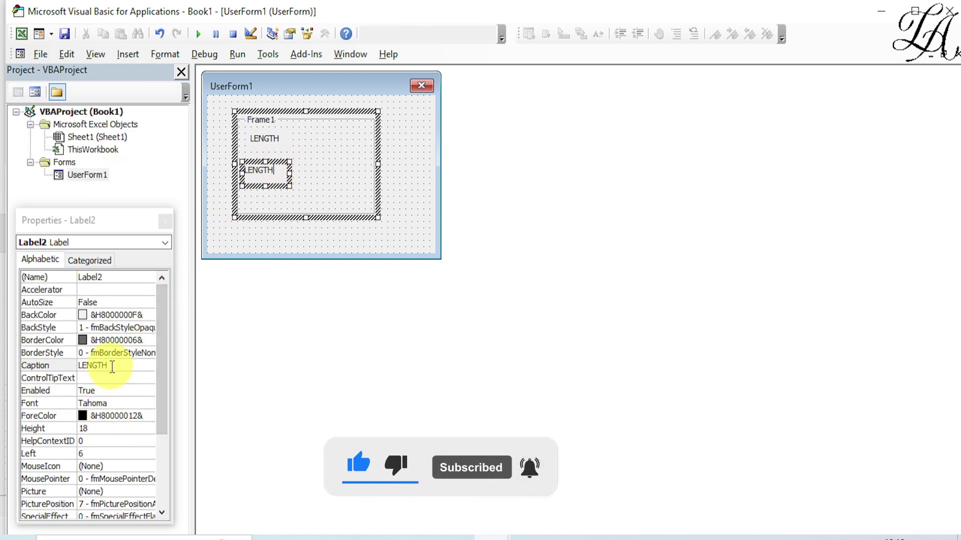
{"action": "left_click", "coordinate": [42, 365]}
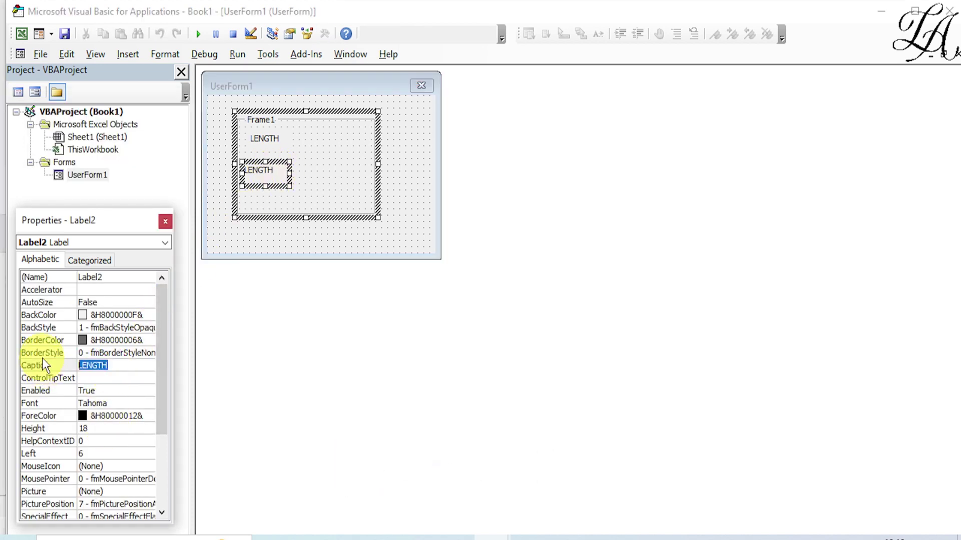
{"action": "type", "text": "BR"}
{"action": "type", "text": "EADTH"}
{"action": "left_click", "coordinate": [292, 307]}
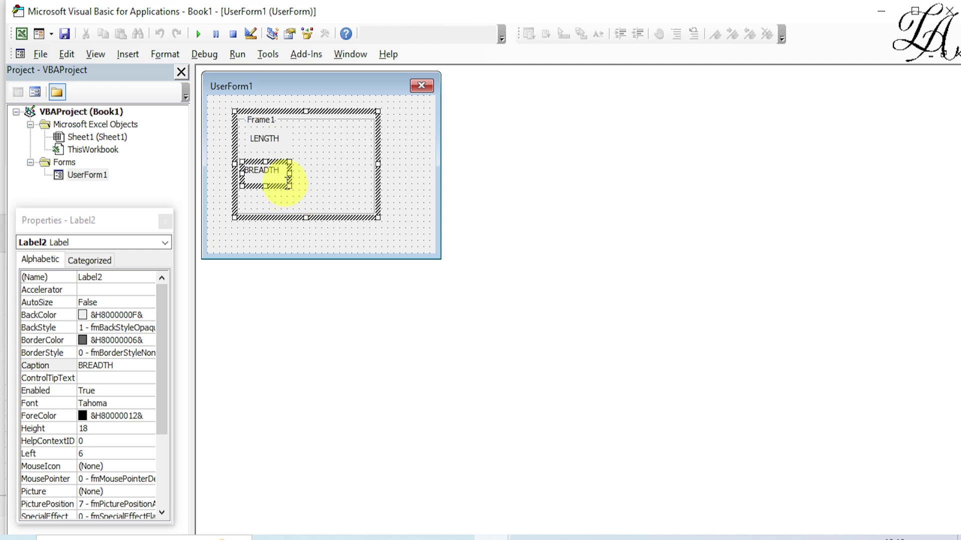
{"action": "left_click_drag", "start_coordinate": [290, 172], "coordinate": [298, 174]}
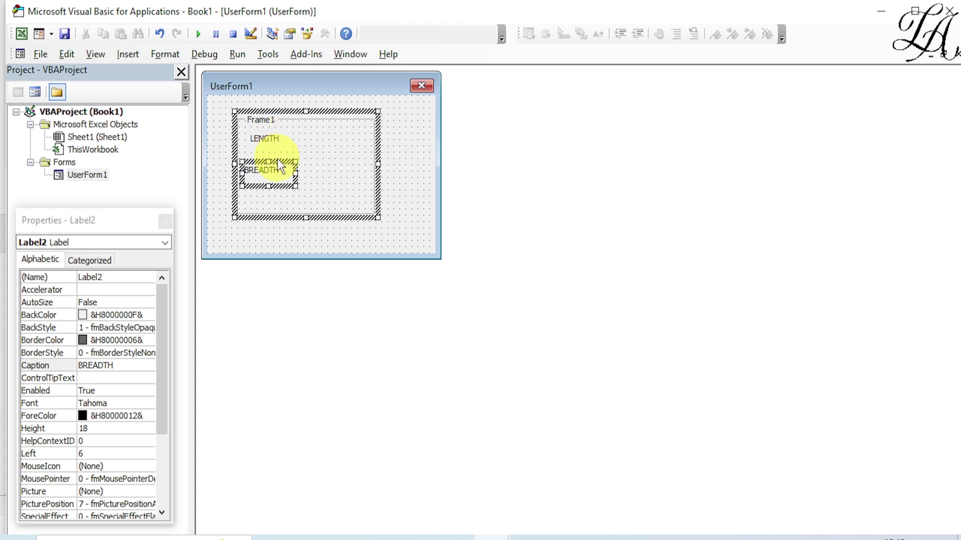
{"action": "left_click", "coordinate": [274, 174]}
- Add text boxes beside LENGTH and BREADTH and a command button beneath them in Frame1
{"action": "left_click", "coordinate": [330, 158]}
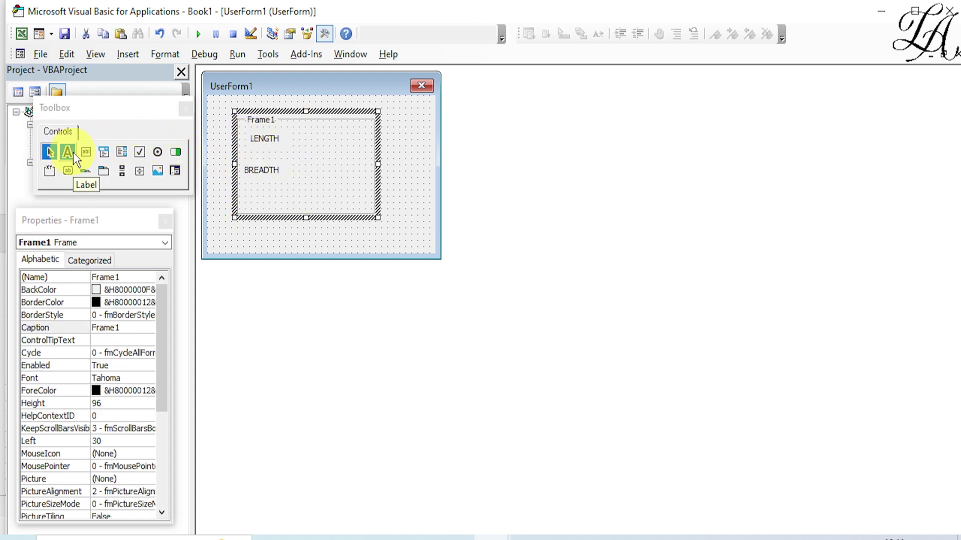
{"action": "left_click", "coordinate": [86, 151]}
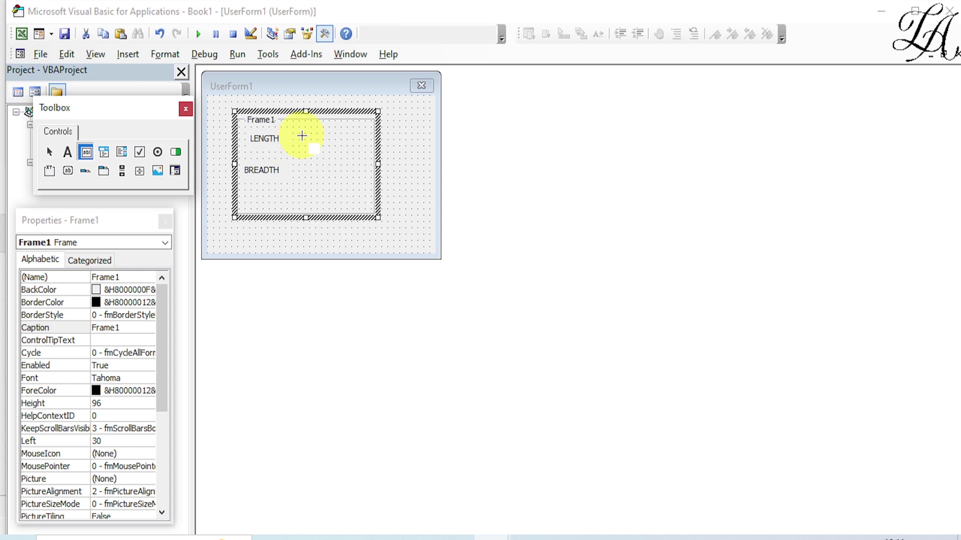
{"action": "left_click_drag", "start_coordinate": [299, 133], "coordinate": [361, 148]}
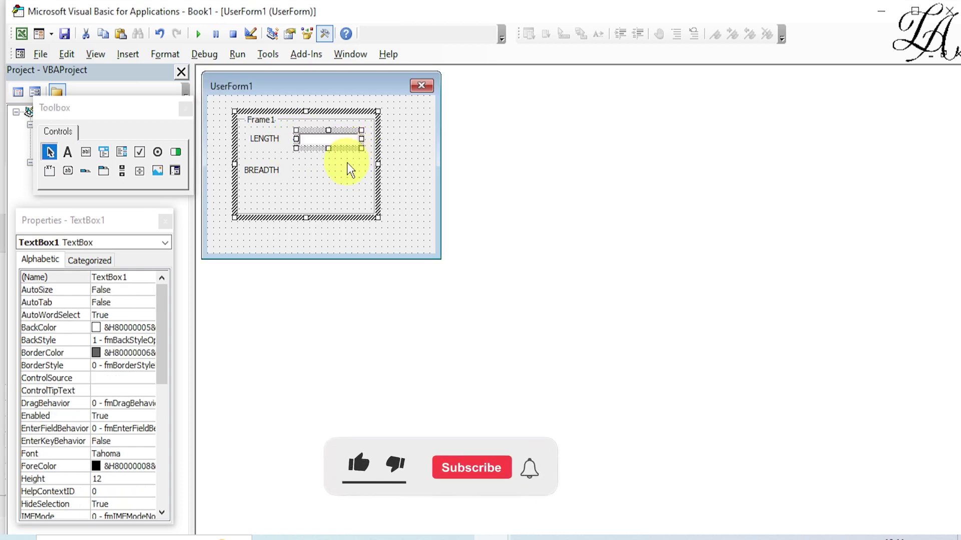
{"action": "left_click", "coordinate": [85, 153]}
{"action": "left_click_drag", "start_coordinate": [298, 165], "coordinate": [364, 180]}
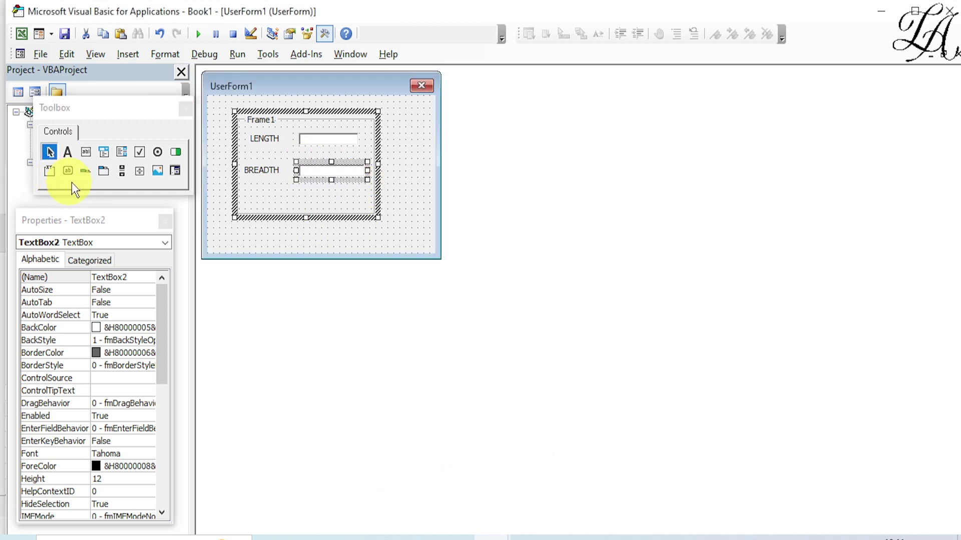
{"action": "left_click", "coordinate": [68, 171]}
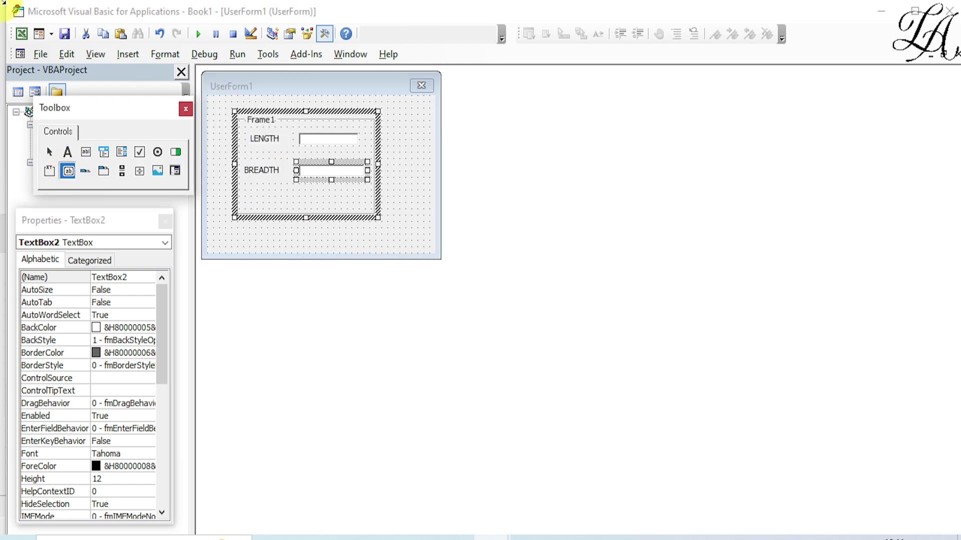
{"action": "left_click_drag", "start_coordinate": [269, 190], "coordinate": [353, 205]}
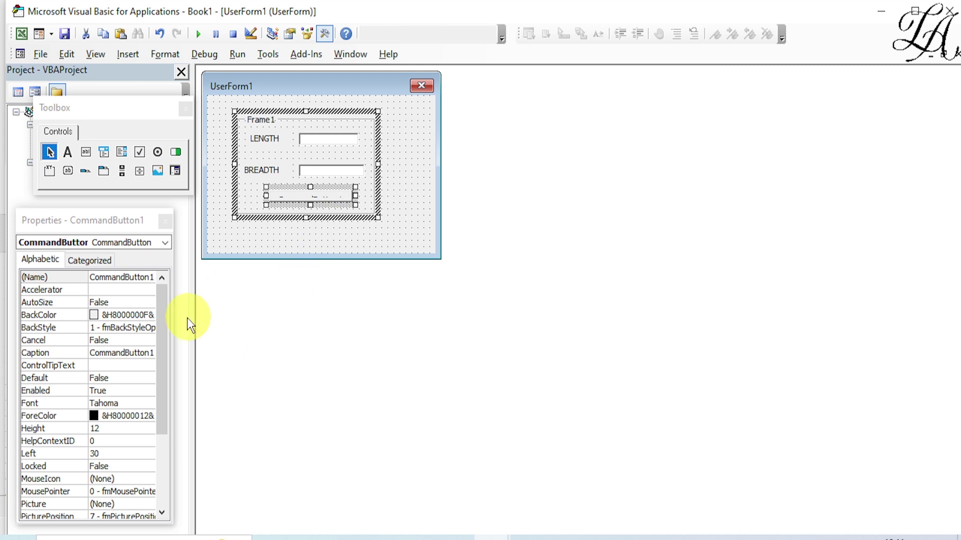
- Change CommandButton1's Caption to AREA
{"action": "left_click", "coordinate": [131, 352]}
{"action": "left_click", "coordinate": [146, 353]}
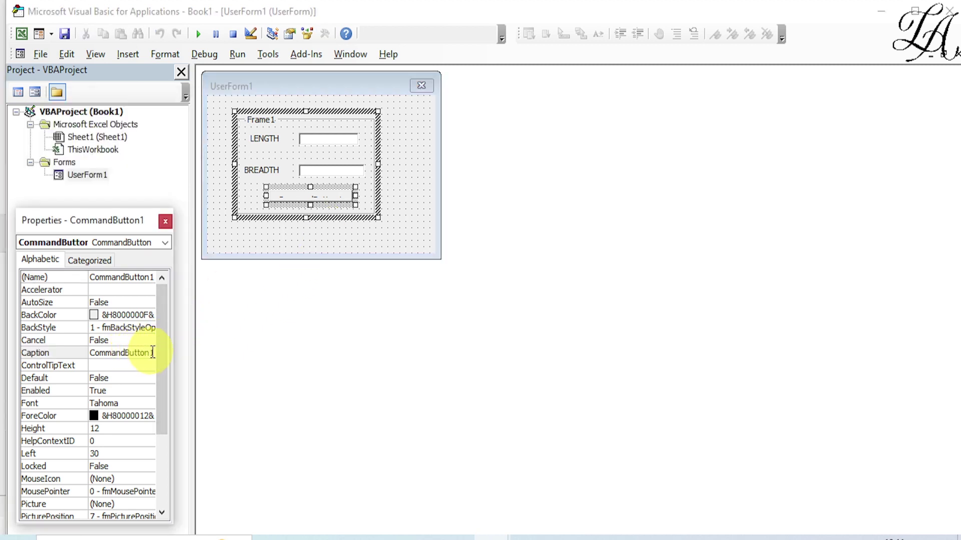
{"action": "left_click_drag", "start_coordinate": [153, 353], "coordinate": [81, 354]}
{"action": "key", "text": "BackSpace"}
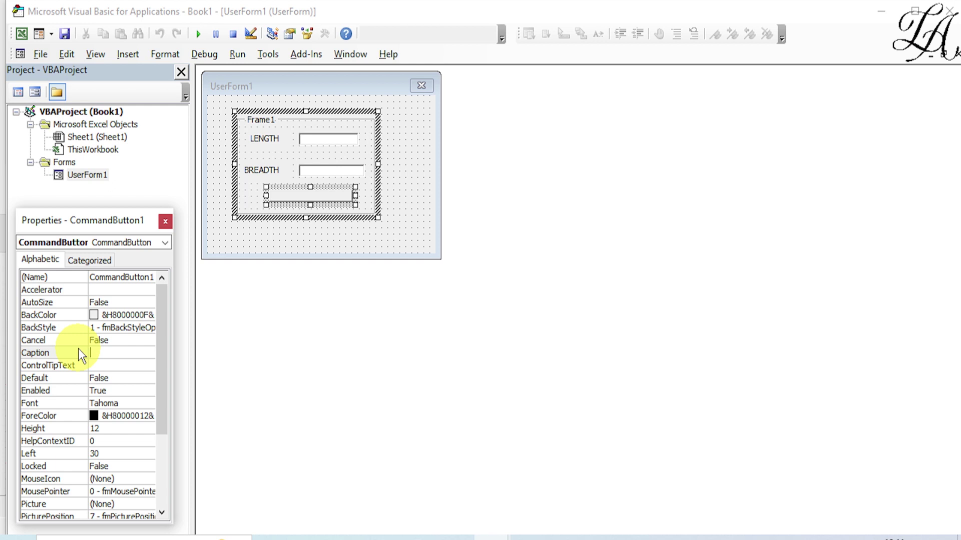
{"action": "type", "text": "AREA"}
{"action": "left_click", "coordinate": [313, 312]}
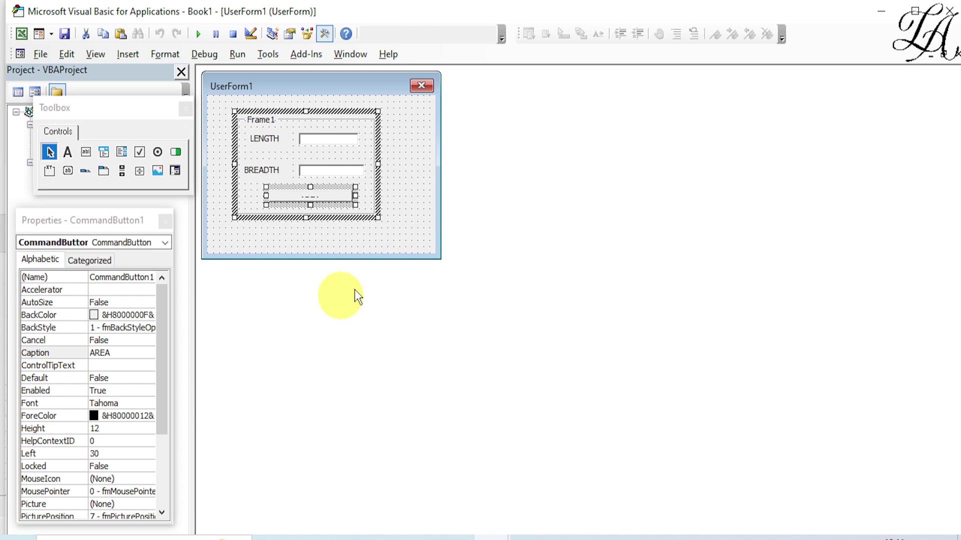
- Enlarge the UserForm, make Frame1 height 120 and the AREA button taller, and nudge Frame1 up-left
{"action": "left_click", "coordinate": [408, 230]}
{"action": "mouse_move", "coordinate": [441, 259]}
{"action": "left_mouse_down"}
{"action": "mouse_move", "coordinate": [511, 317]}
{"action": "mouse_move", "coordinate": [633, 350]}
{"action": "left_mouse_up"}
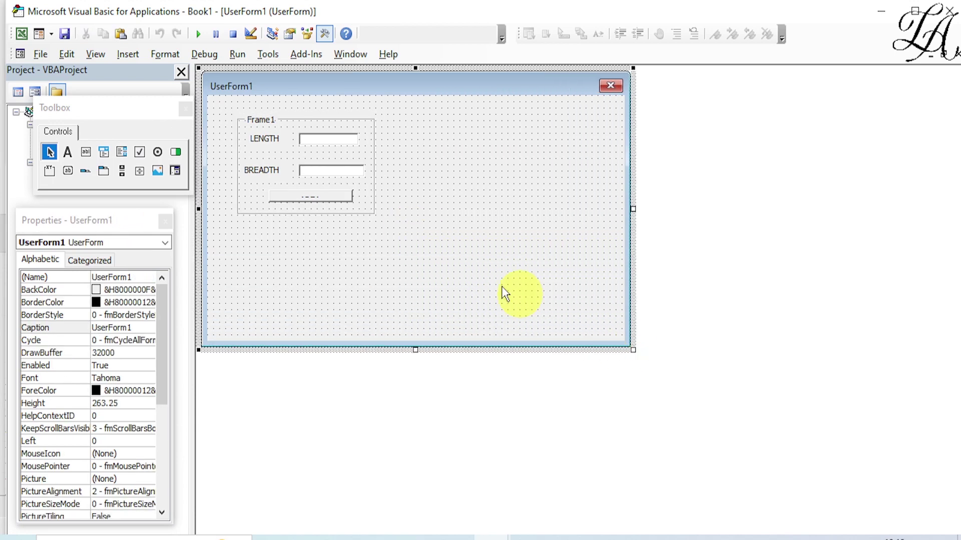
{"action": "left_click", "coordinate": [305, 178]}
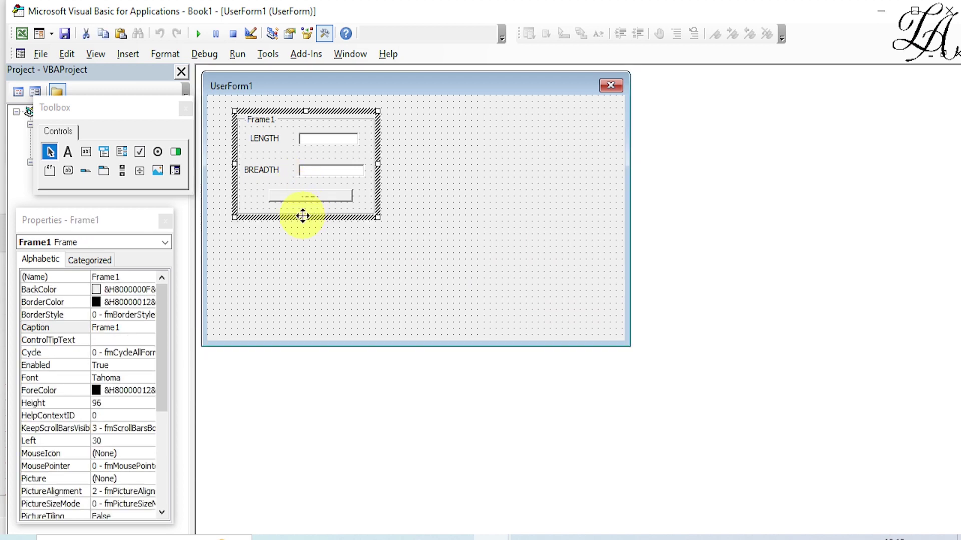
{"action": "left_click_drag", "start_coordinate": [302, 277], "coordinate": [289, 453]}
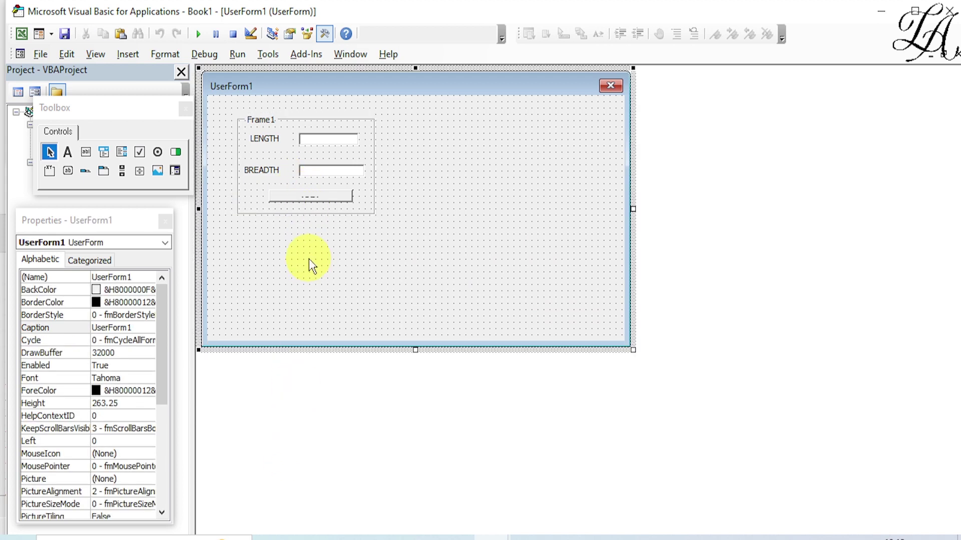
{"action": "left_click", "coordinate": [305, 207]}
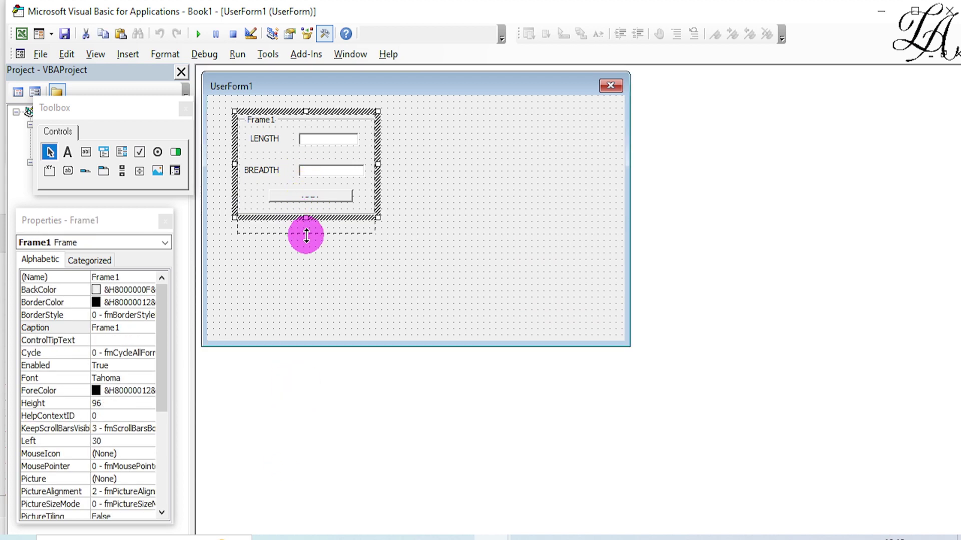
{"action": "left_click_drag", "start_coordinate": [305, 216], "coordinate": [307, 241]}
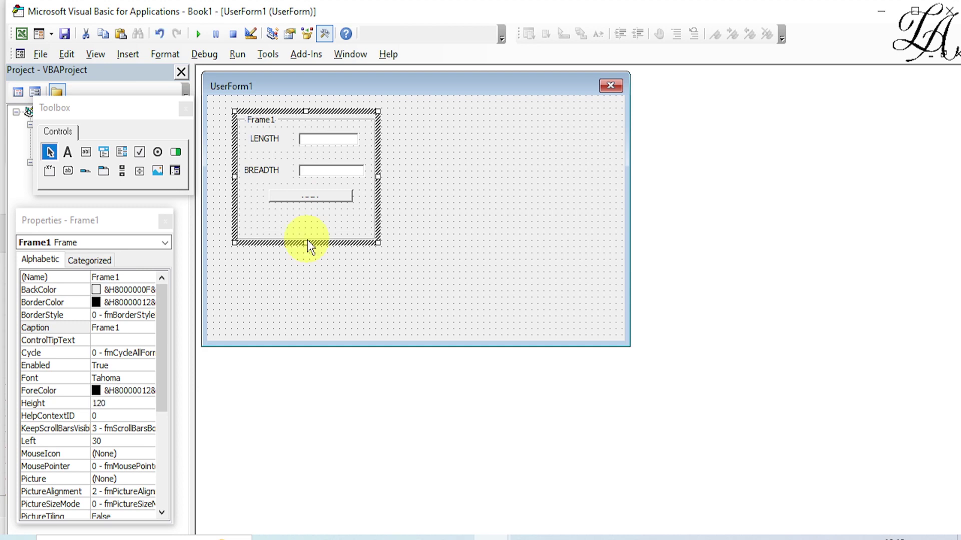
{"action": "left_click", "coordinate": [315, 198]}
{"action": "left_click_drag", "start_coordinate": [309, 204], "coordinate": [310, 218]}
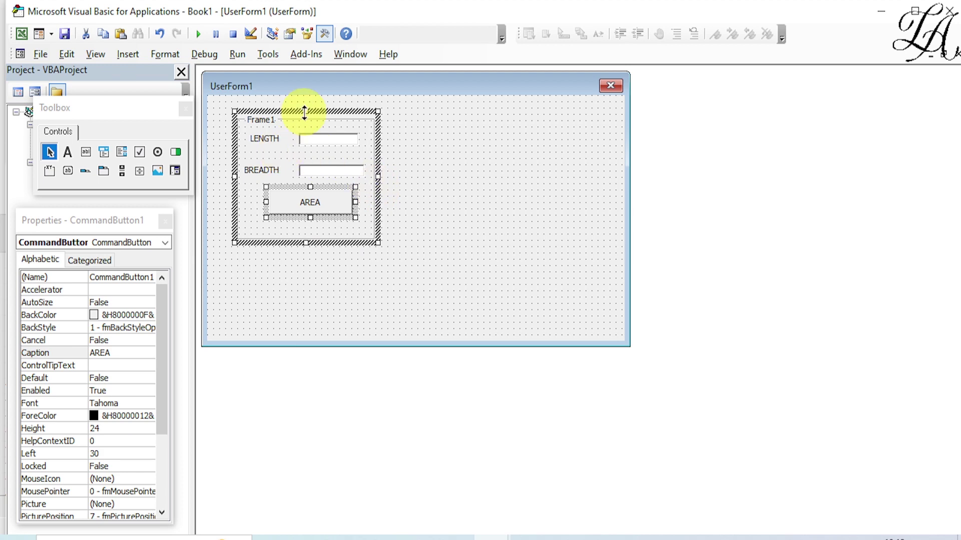
{"action": "left_click_drag", "start_coordinate": [324, 114], "coordinate": [318, 108]}
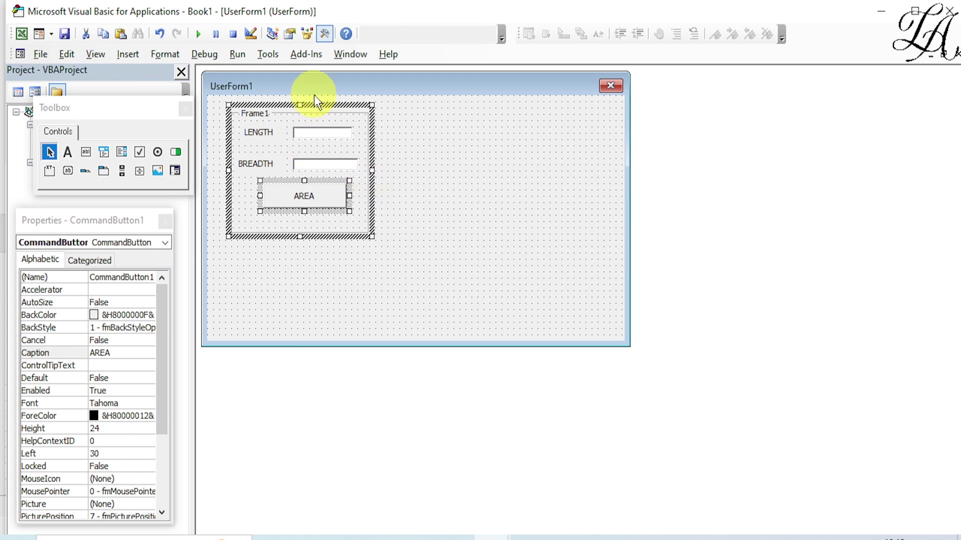
- Copy Frame1 and paste it onto the form to the right of the original
{"action": "left_click", "coordinate": [314, 104]}
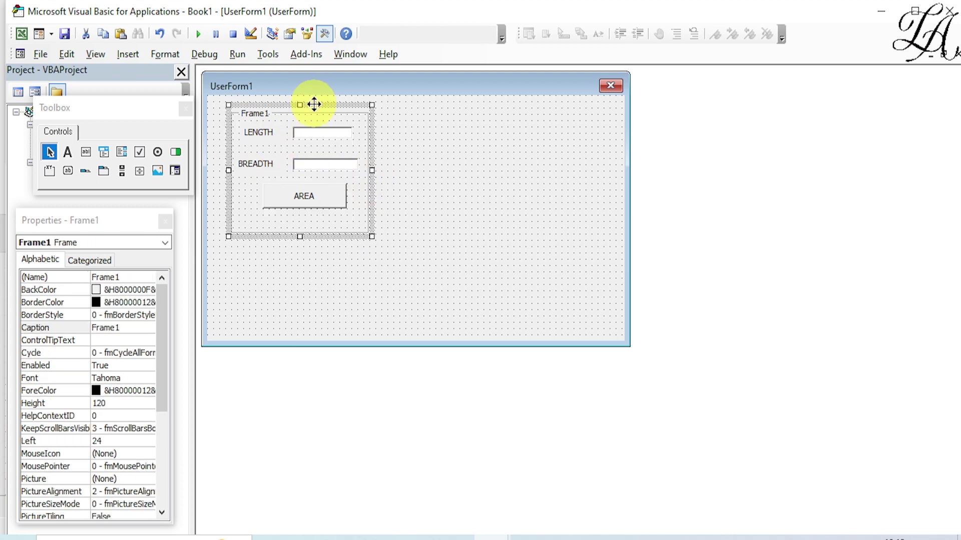
{"action": "right_click", "coordinate": [314, 104]}
{"action": "key", "text": "Escape"}
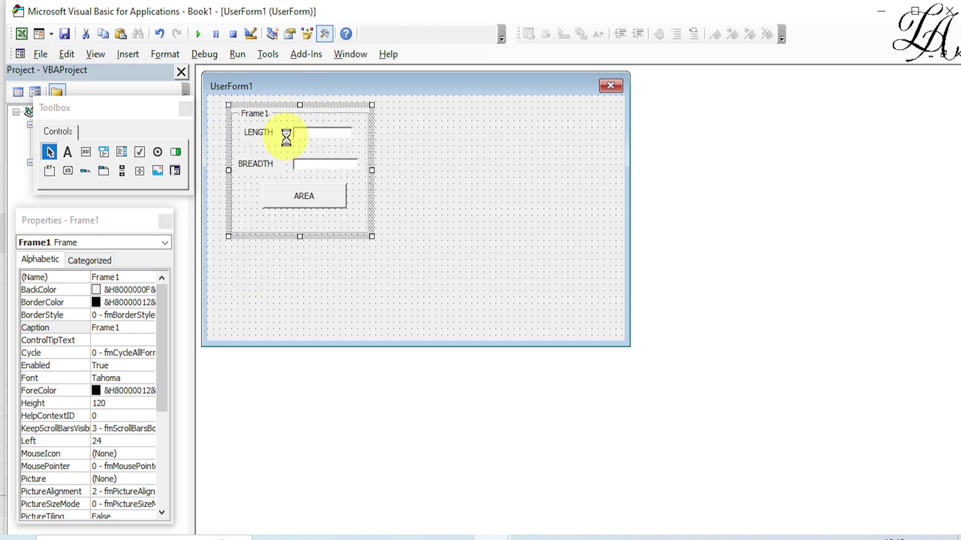
{"action": "right_click", "coordinate": [478, 191]}
{"action": "left_click", "coordinate": [455, 216]}
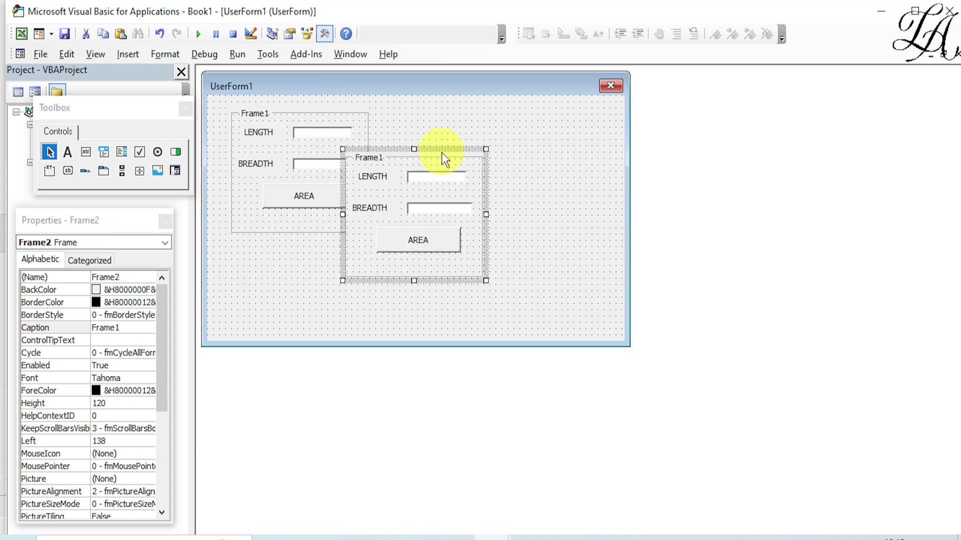
{"action": "left_click_drag", "start_coordinate": [442, 150], "coordinate": [512, 115]}
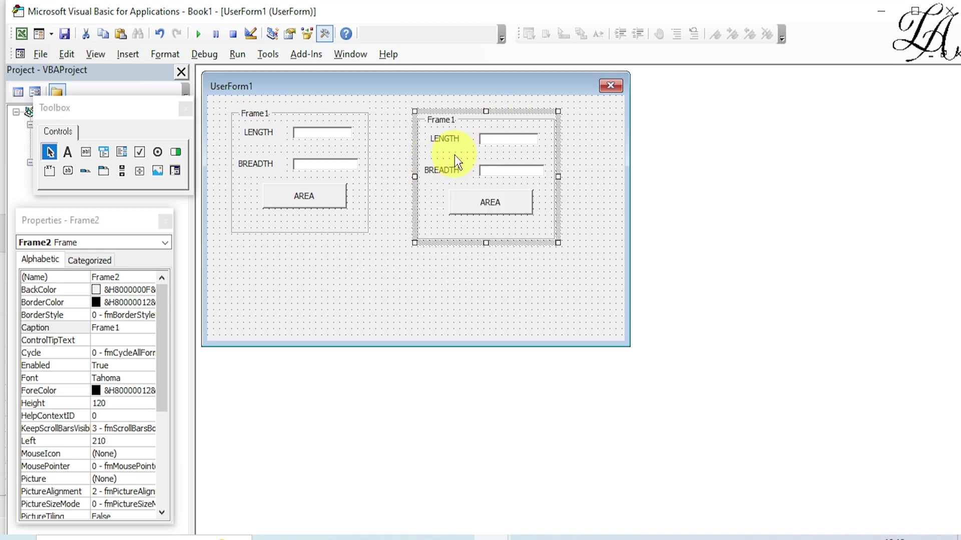
- Rename the copied frame's LENGTH label to SIDE and select its BREADTH label
{"action": "left_click", "coordinate": [451, 138]}
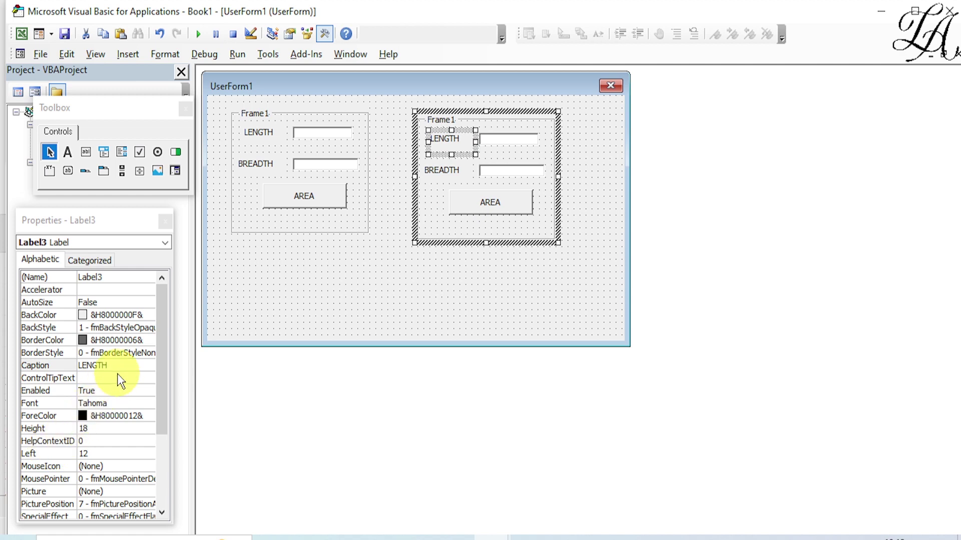
{"action": "left_click_drag", "start_coordinate": [114, 367], "coordinate": [78, 365]}
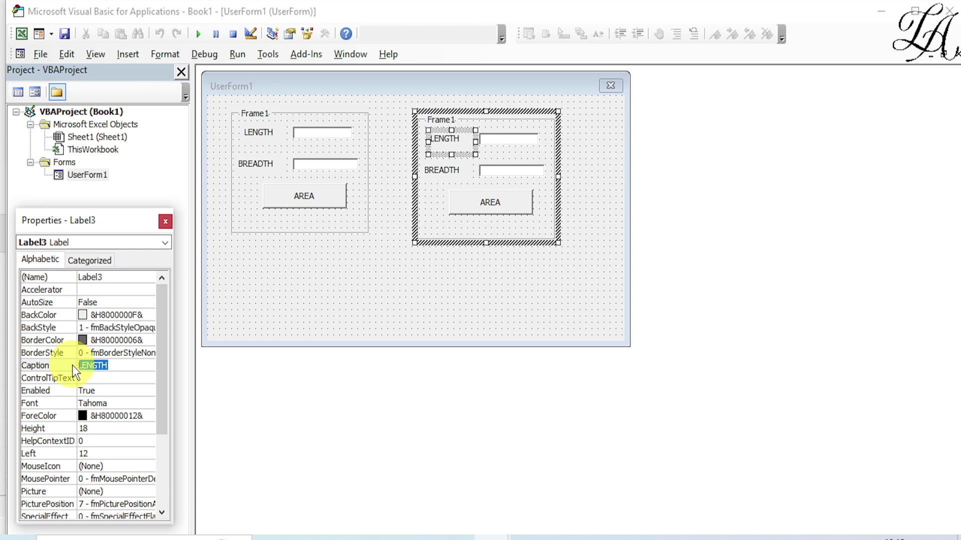
{"action": "type", "text": "sIDE"}
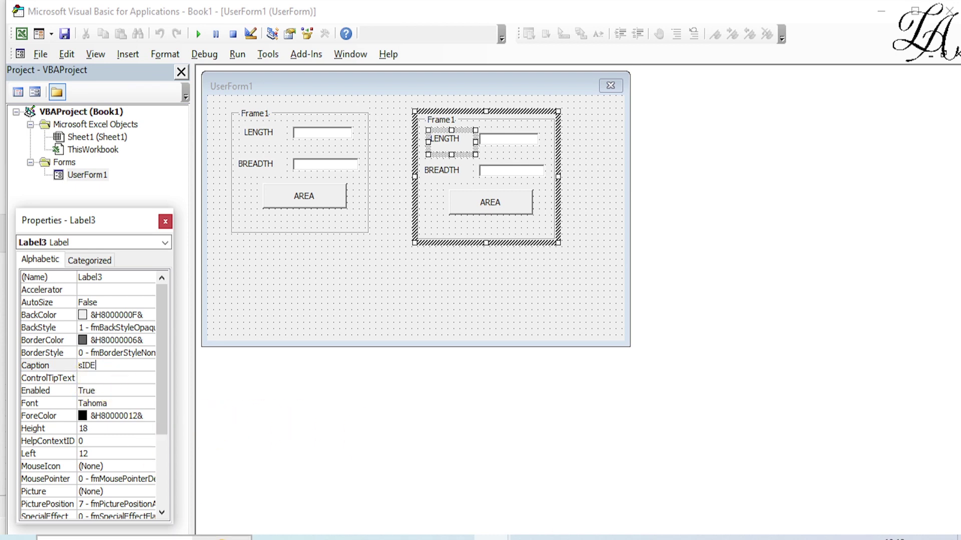
{"action": "key", "text": "super"}
{"action": "key", "text": "Escape"}
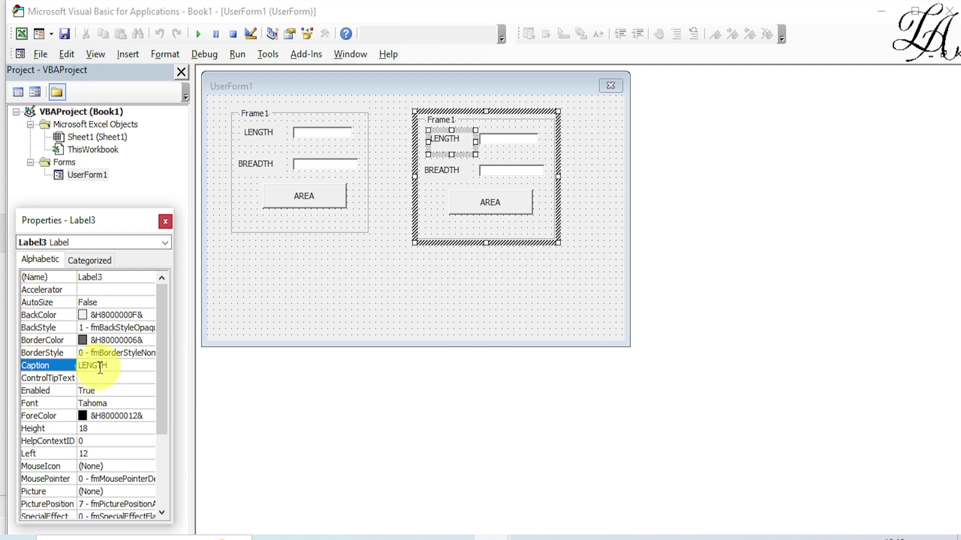
{"action": "left_click", "coordinate": [120, 364]}
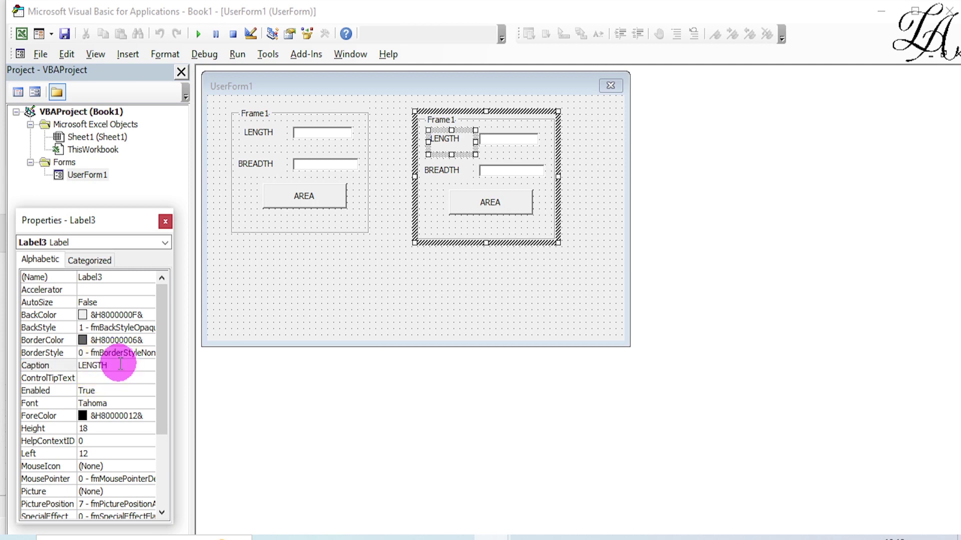
{"action": "left_click", "coordinate": [45, 366]}
{"action": "type", "text": "SID"}
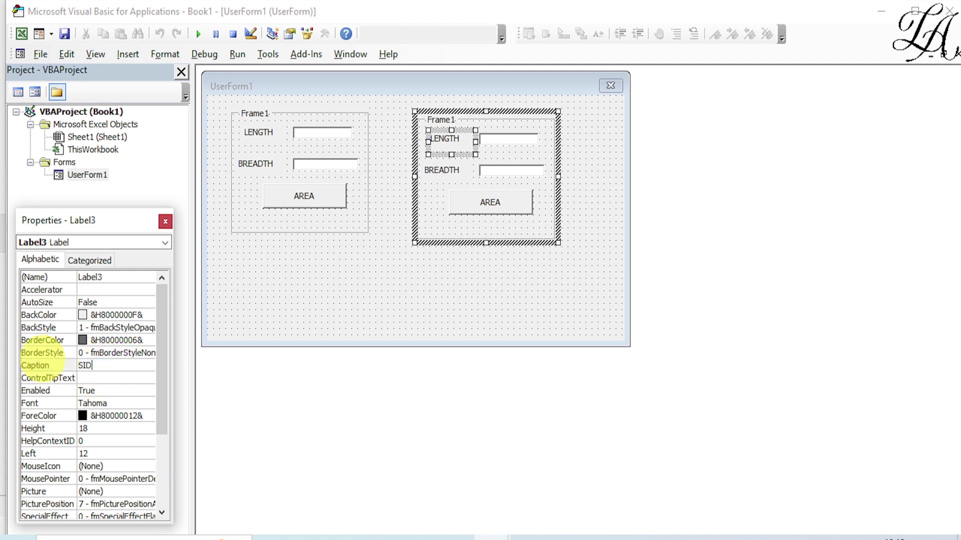
{"action": "type", "text": "E"}
{"action": "left_click", "coordinate": [44, 367]}
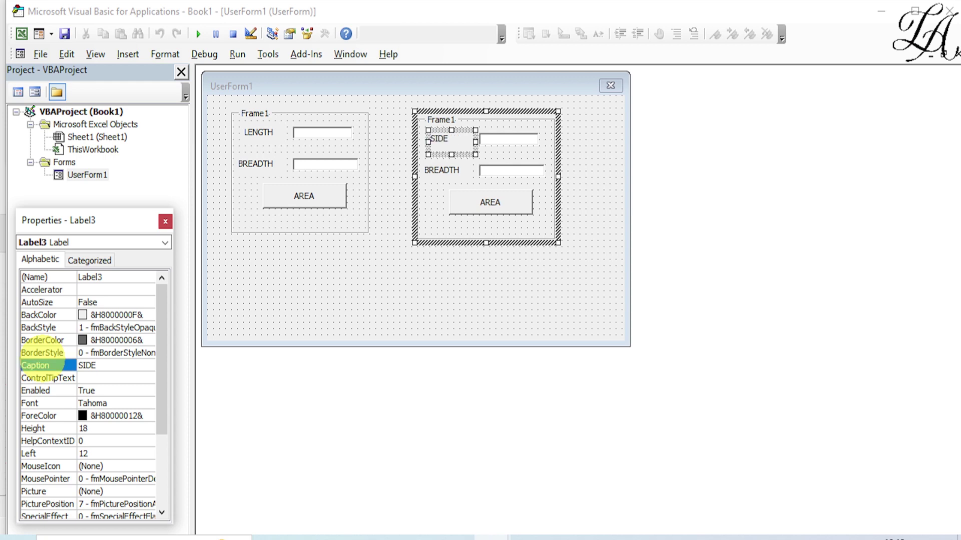
{"action": "left_click", "coordinate": [450, 171]}
- Delete the BREADTH label and the second text box from the copied frame
{"action": "key", "text": "Delete"}
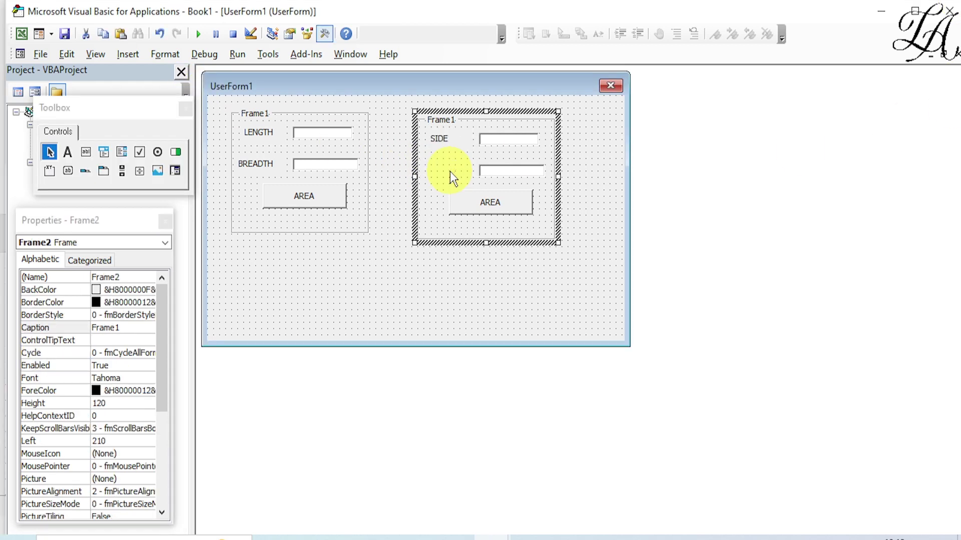
{"action": "left_click", "coordinate": [500, 168]}
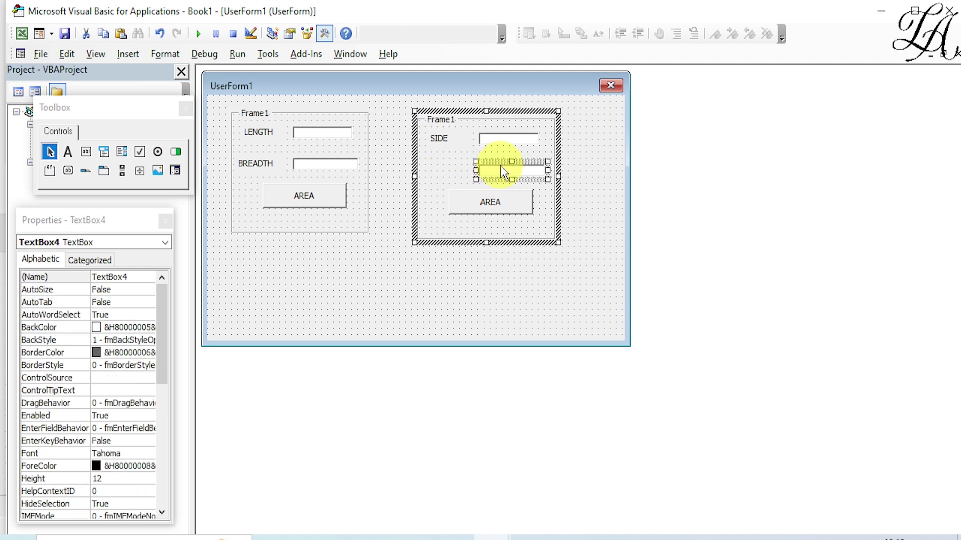
{"action": "key", "text": "Delete"}
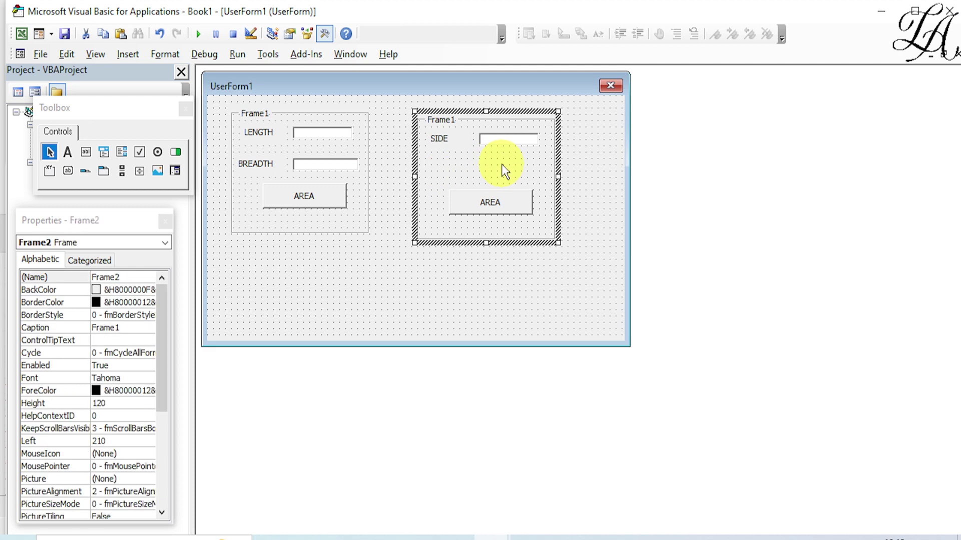
- Change the copied frame's button caption to AREA OF SQUARE
{"action": "left_click", "coordinate": [521, 204]}
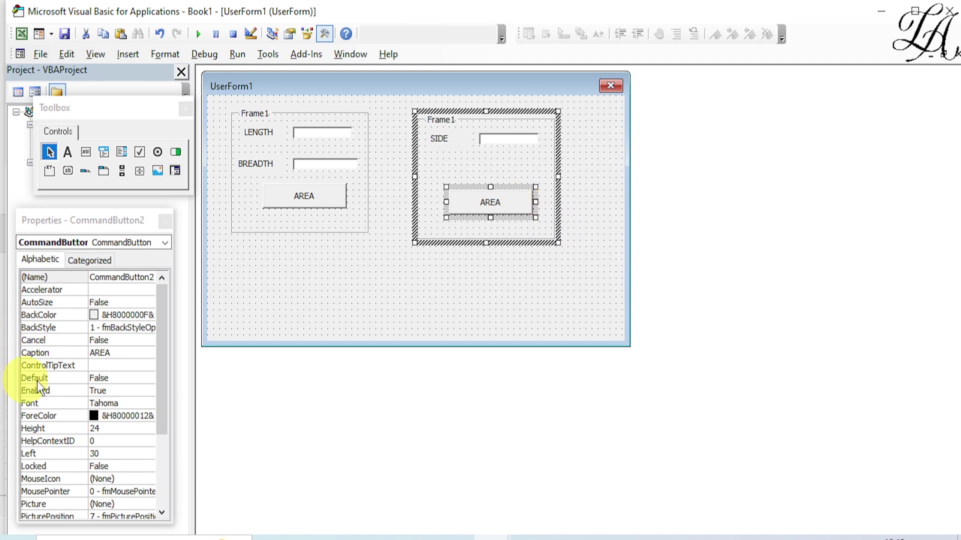
{"action": "left_click", "coordinate": [119, 352]}
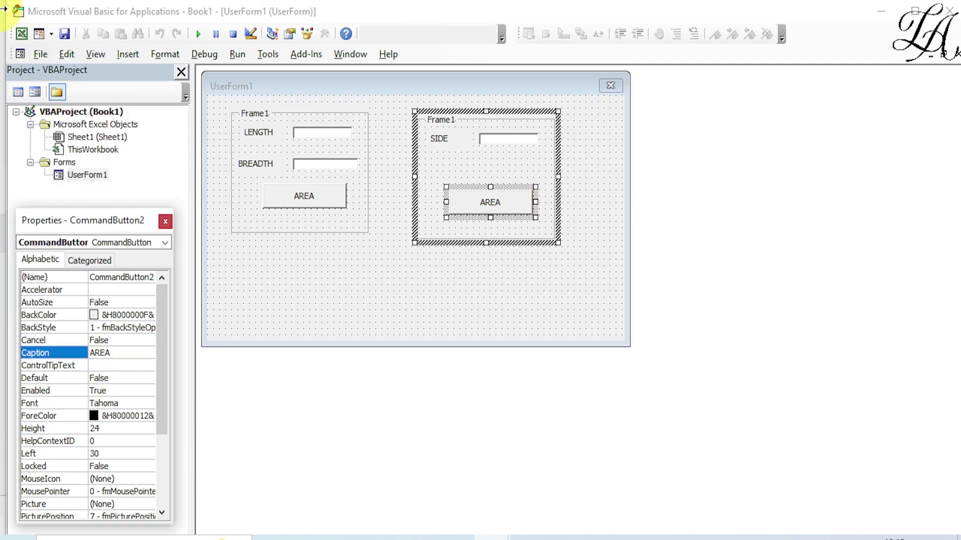
{"action": "left_click", "coordinate": [127, 353]}
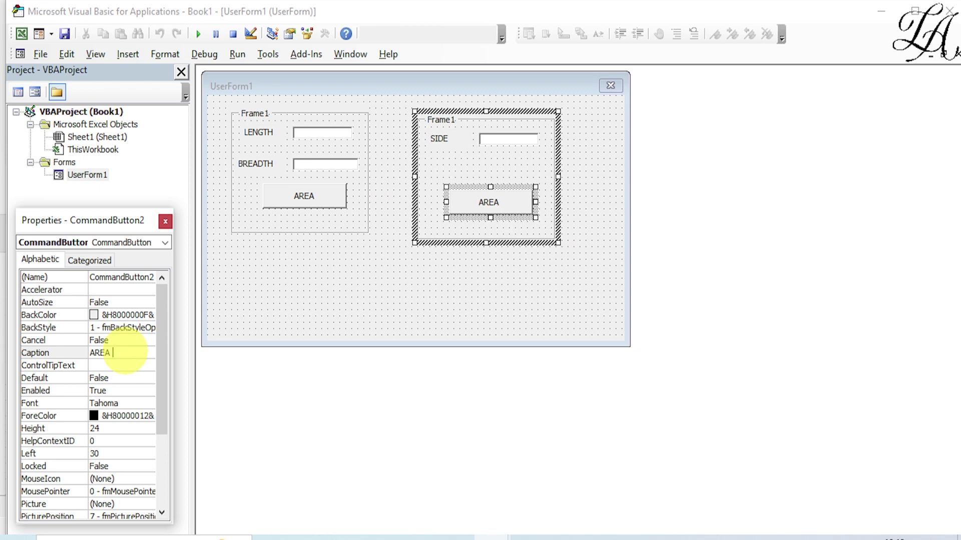
{"action": "type", "text": "OF SQU"}
{"action": "type", "text": "ARE"}
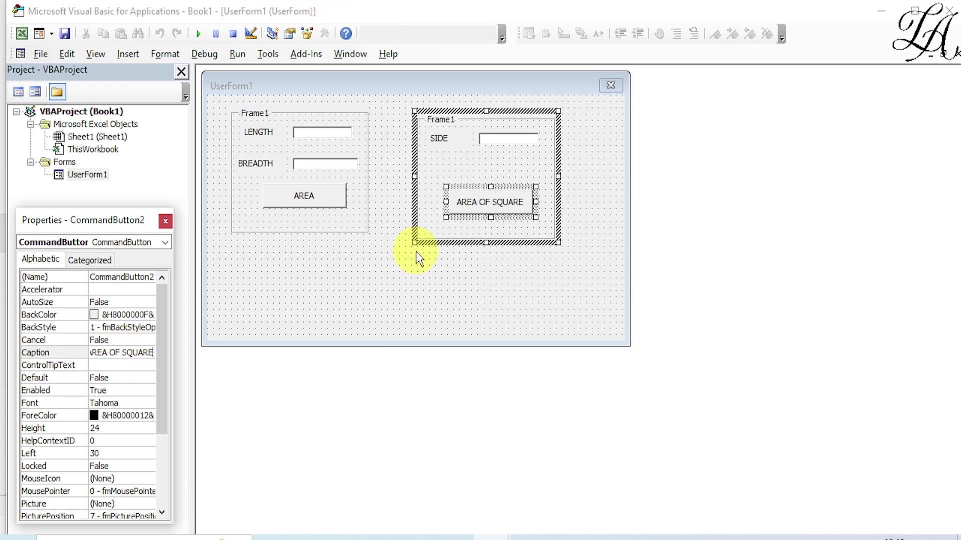
{"action": "left_click", "coordinate": [423, 273]}
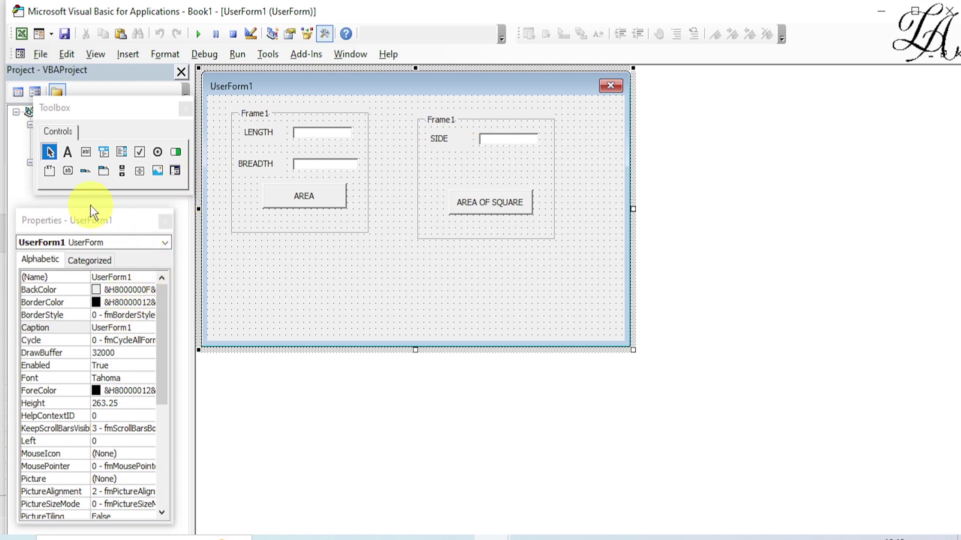
- Draw two new command buttons below the left and right frames
{"action": "left_click", "coordinate": [68, 173]}
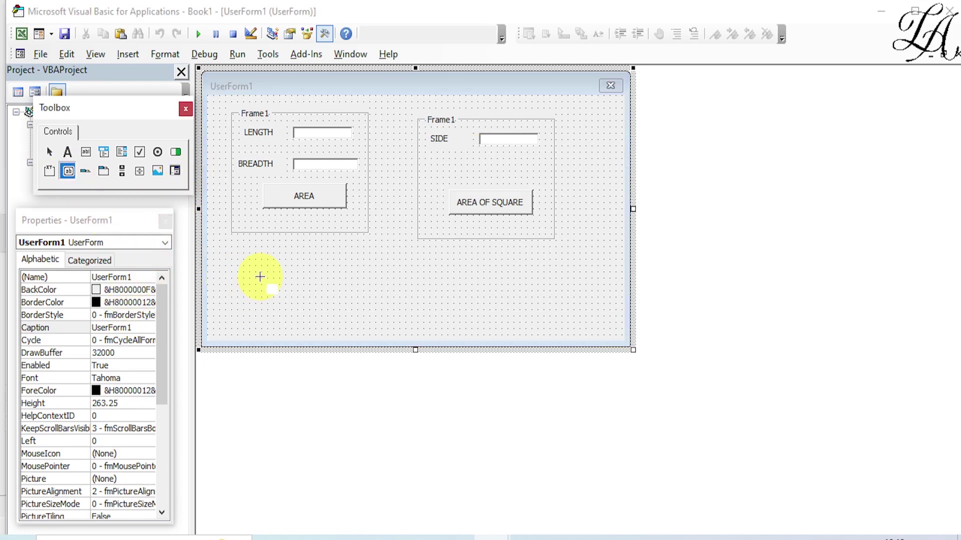
{"action": "left_click_drag", "start_coordinate": [244, 273], "coordinate": [369, 299]}
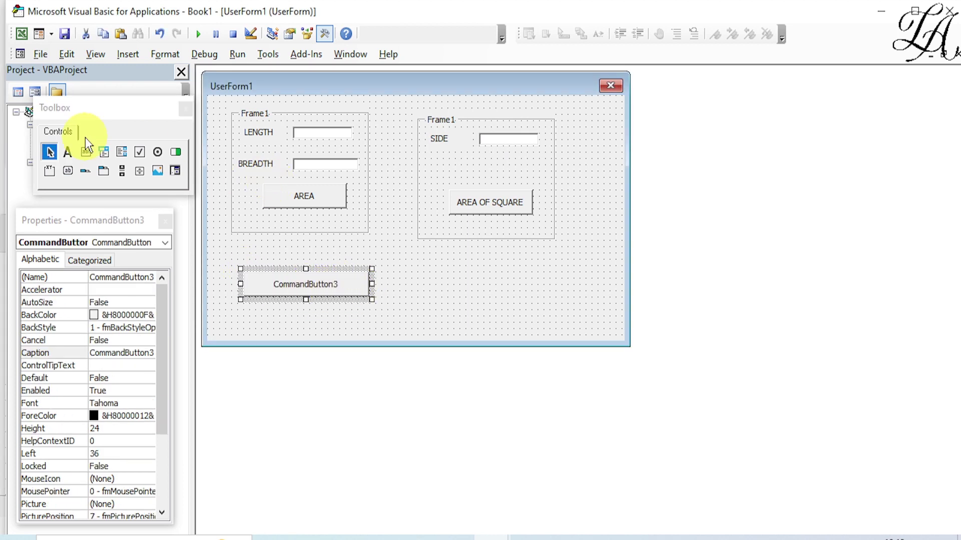
{"action": "left_click", "coordinate": [68, 171]}
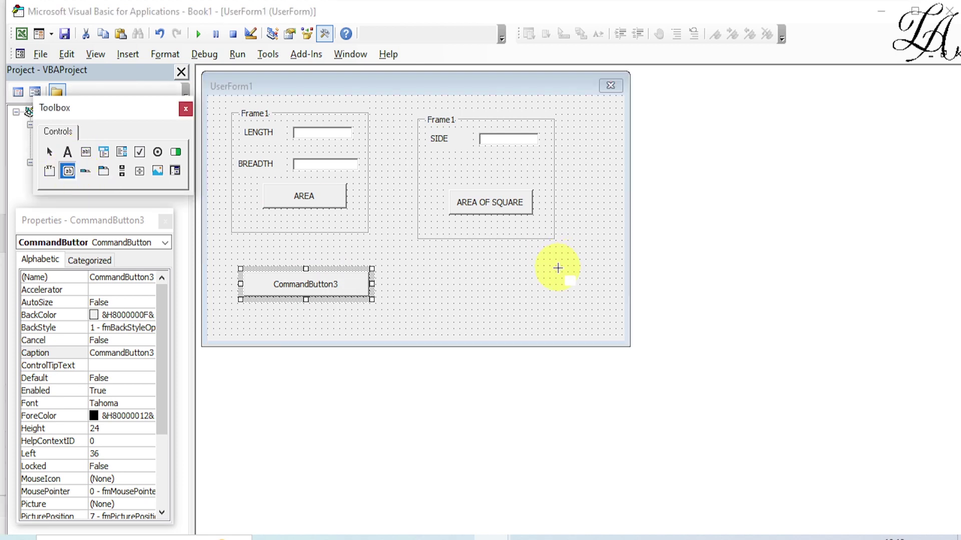
{"action": "left_click_drag", "start_coordinate": [429, 273], "coordinate": [561, 298]}
- Caption CommandButton3 AREA RECTANGLE and CommandButton4 AREA SQUARE
{"action": "left_click", "coordinate": [333, 286]}
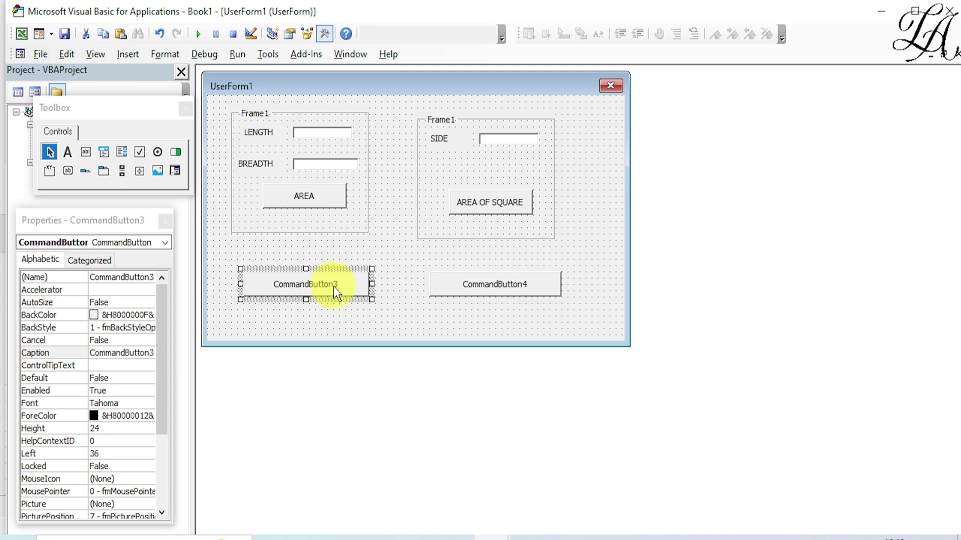
{"action": "left_click", "coordinate": [137, 353]}
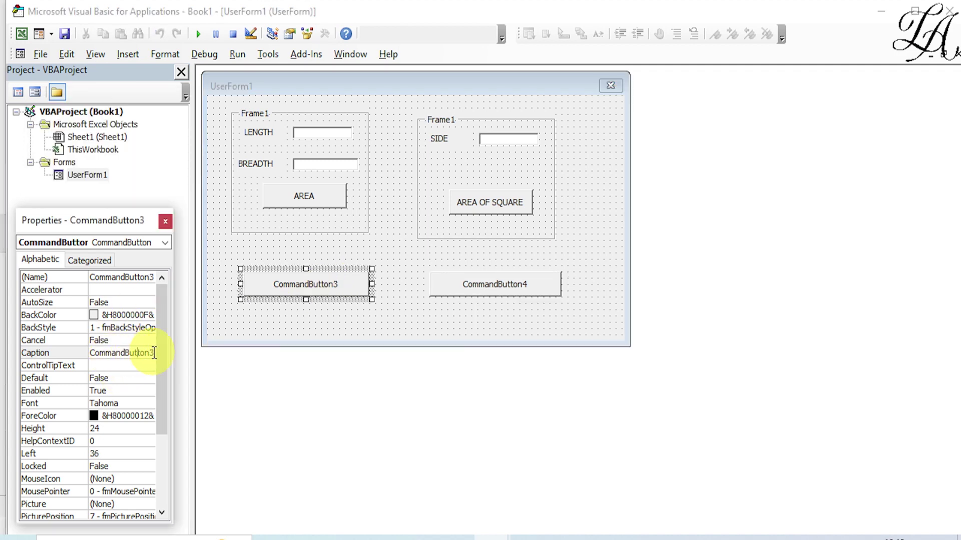
{"action": "left_click_drag", "start_coordinate": [154, 353], "coordinate": [80, 353]}
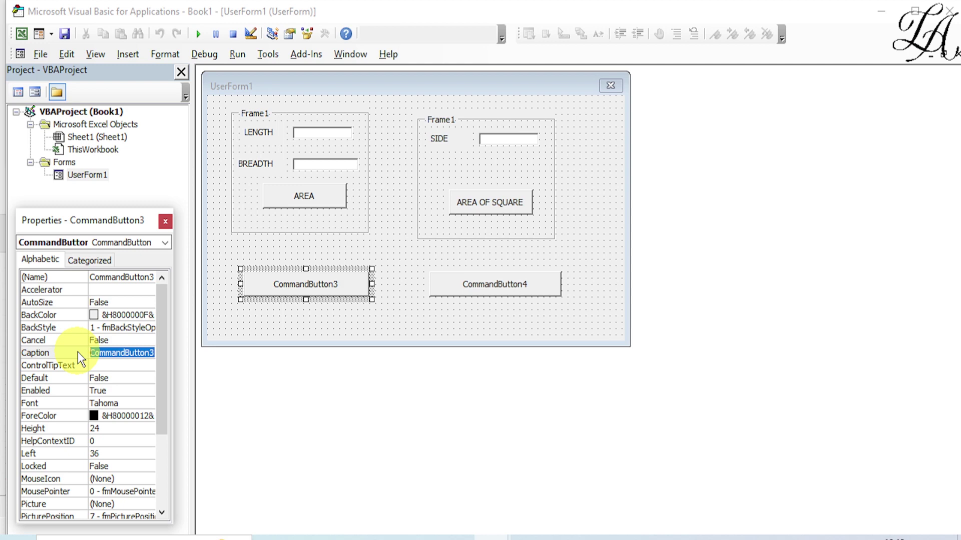
{"action": "type", "text": "AREA "}
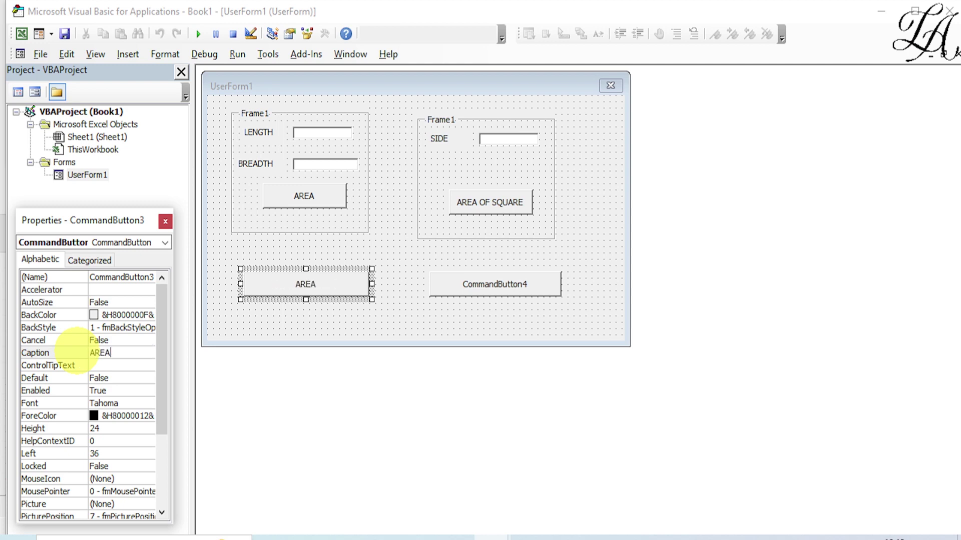
{"action": "type", "text": "RE"}
{"action": "type", "text": "CTANG"}
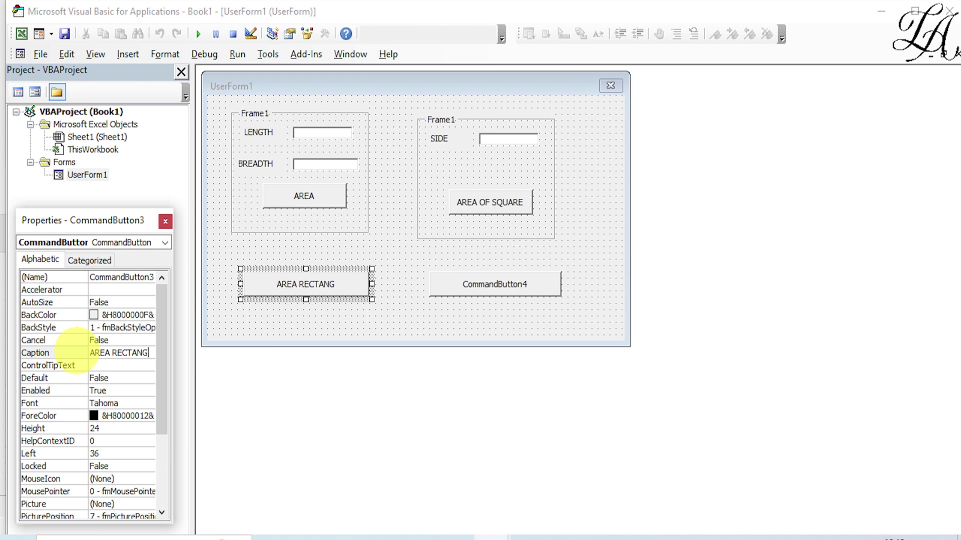
{"action": "type", "text": "LE"}
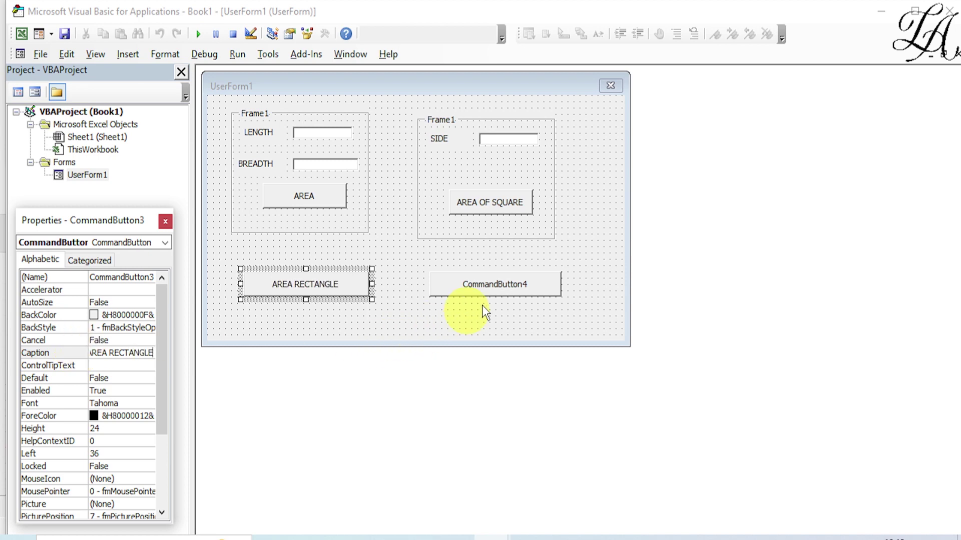
{"action": "left_click", "coordinate": [496, 290]}
{"action": "left_click", "coordinate": [87, 353]}
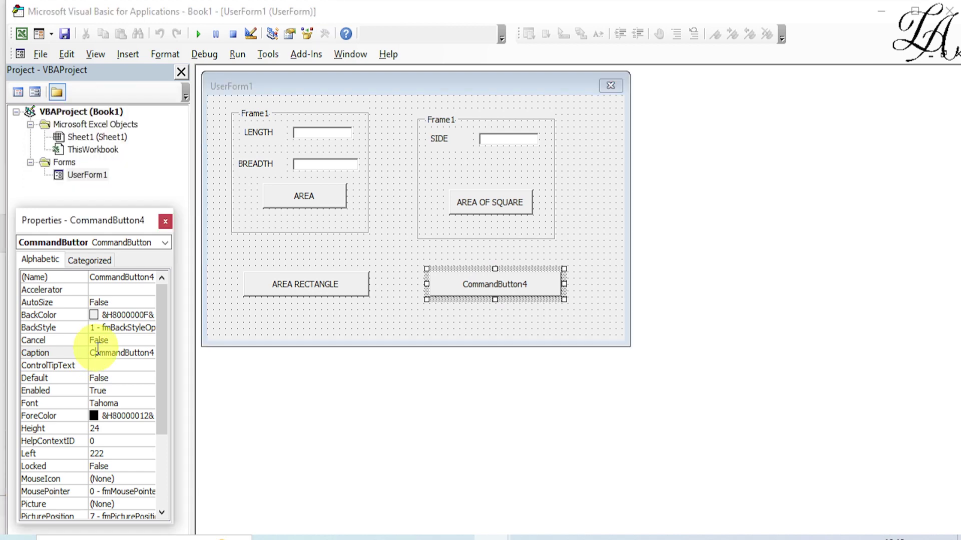
{"action": "left_click", "coordinate": [90, 349]}
{"action": "left_click_drag", "start_coordinate": [91, 350], "coordinate": [167, 350]}
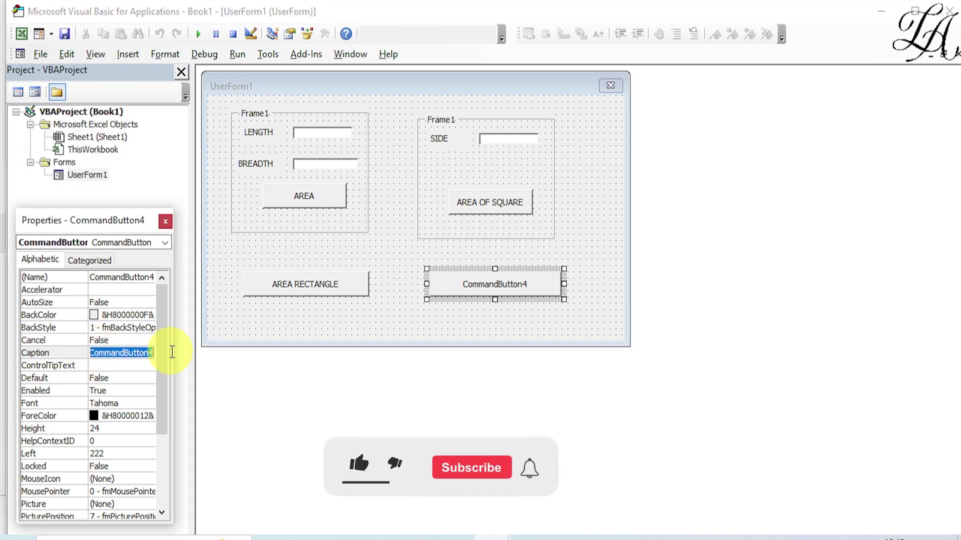
{"action": "type", "text": "AREA "}
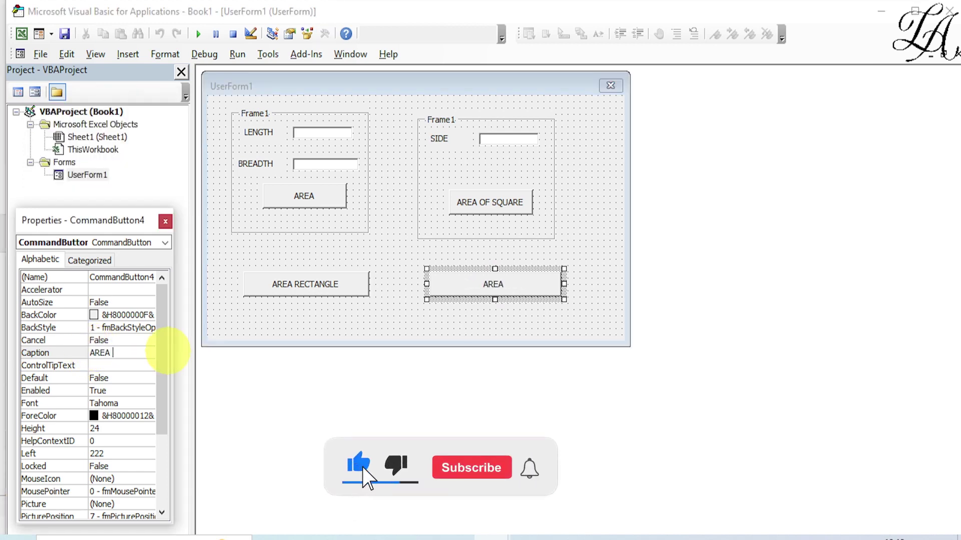
{"action": "type", "text": "SQUA"}
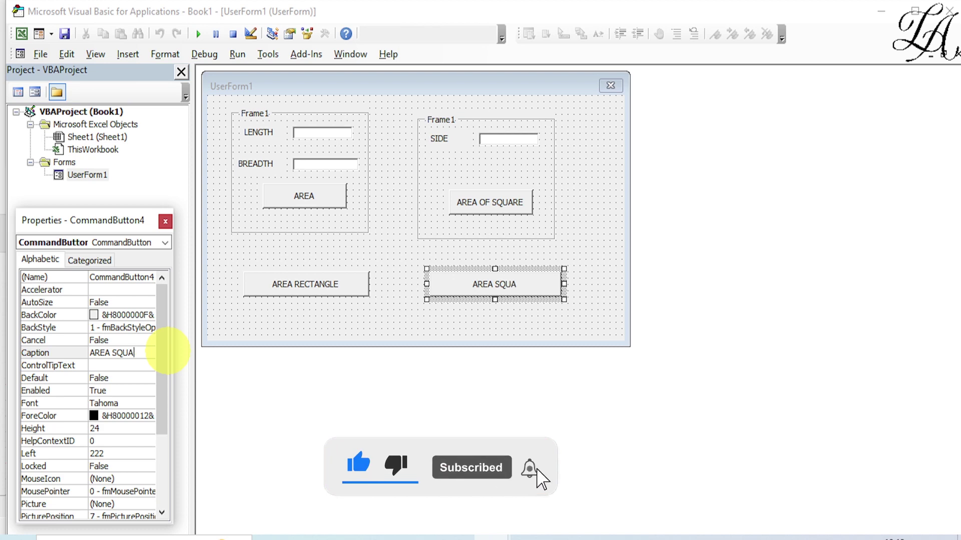
{"action": "type", "text": "RE"}
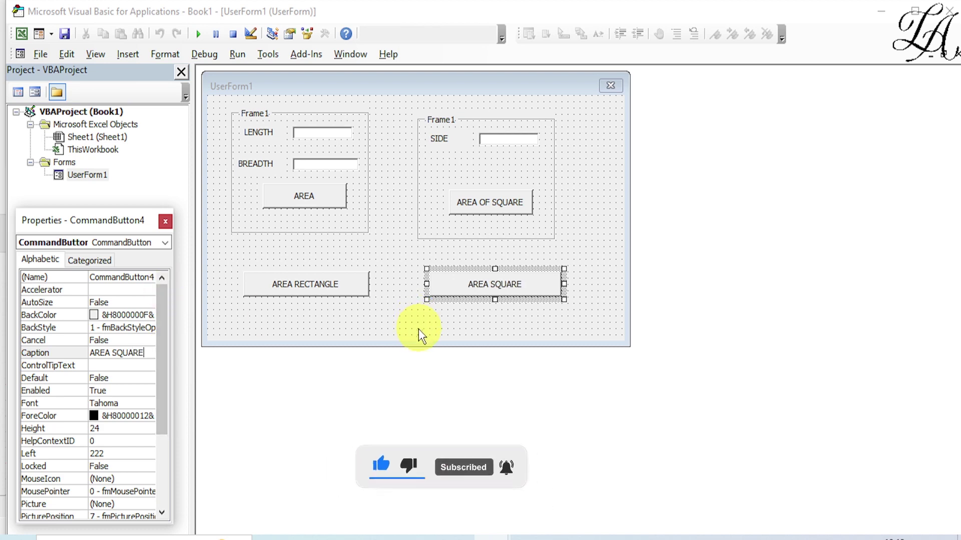
{"action": "left_click", "coordinate": [418, 329]}
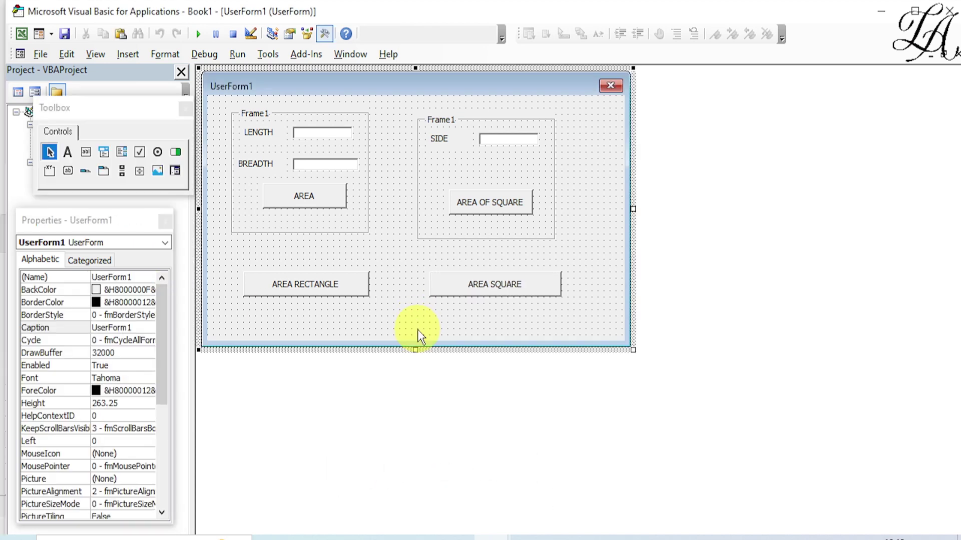
{"action": "left_click", "coordinate": [239, 54]}
{"action": "left_click", "coordinate": [223, 67]}
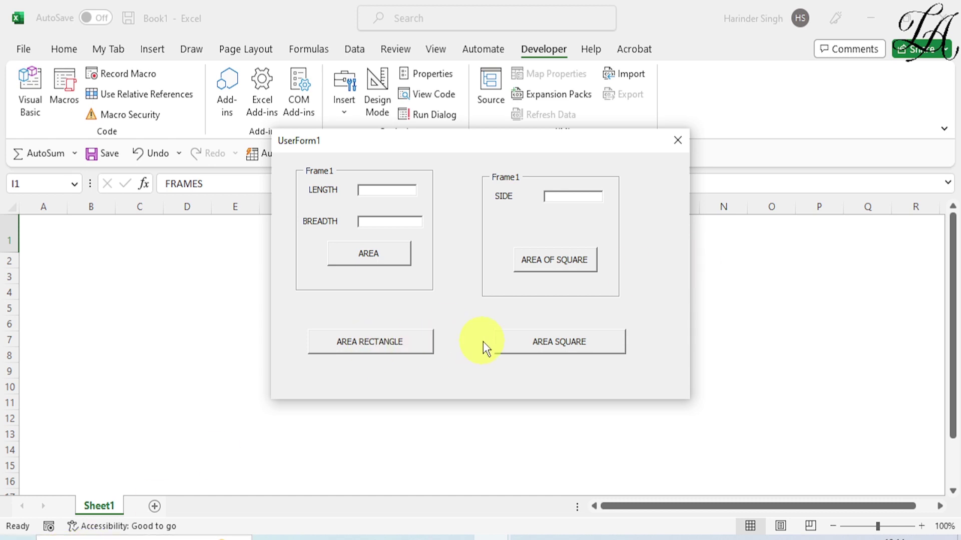
{"action": "left_click", "coordinate": [375, 345]}
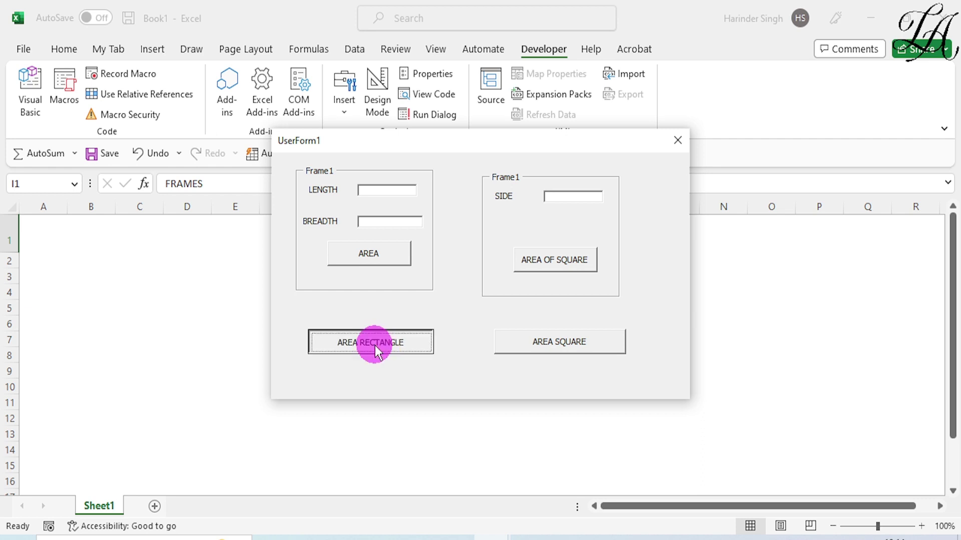
{"action": "left_click", "coordinate": [365, 190]}
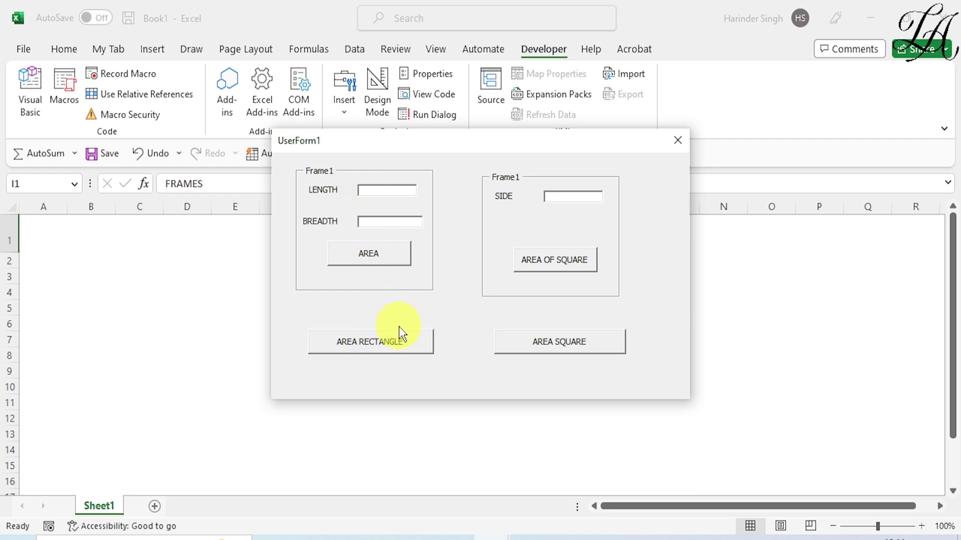
{"action": "left_click", "coordinate": [402, 345]}
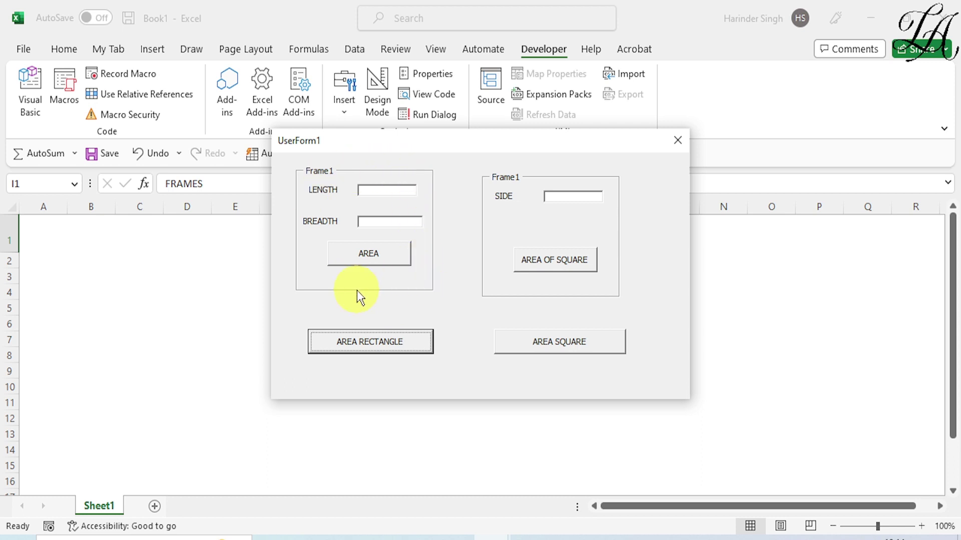
{"action": "left_click", "coordinate": [563, 356]}
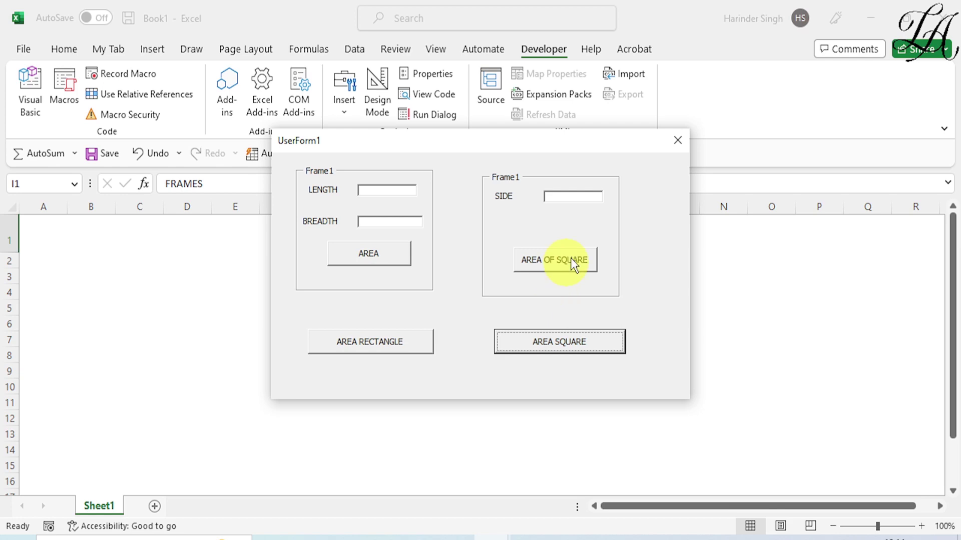
{"action": "left_click", "coordinate": [677, 143]}
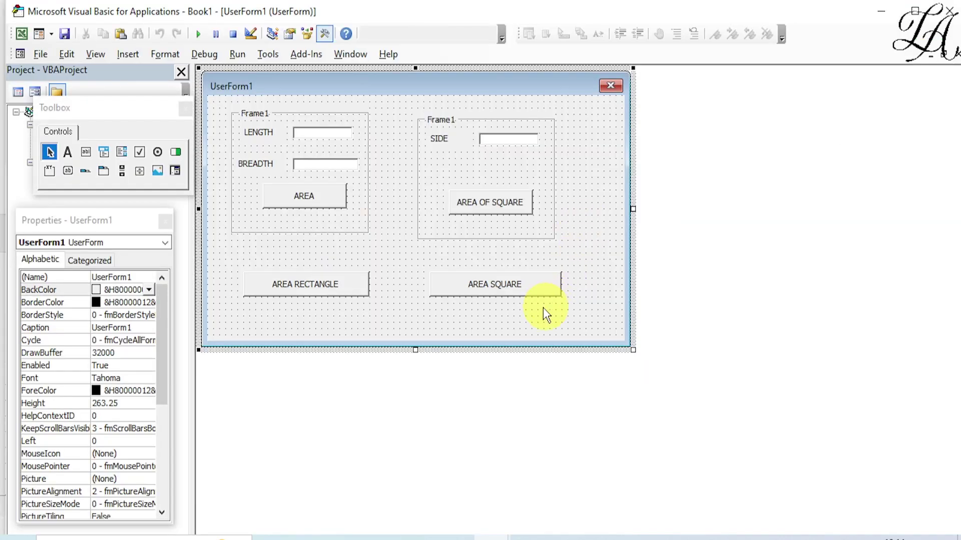
- Code the AREA RECTANGLE button to show Frame1 (Visible = True) and hide Frame2 (Visible = False)
{"action": "double_click", "coordinate": [314, 284]}
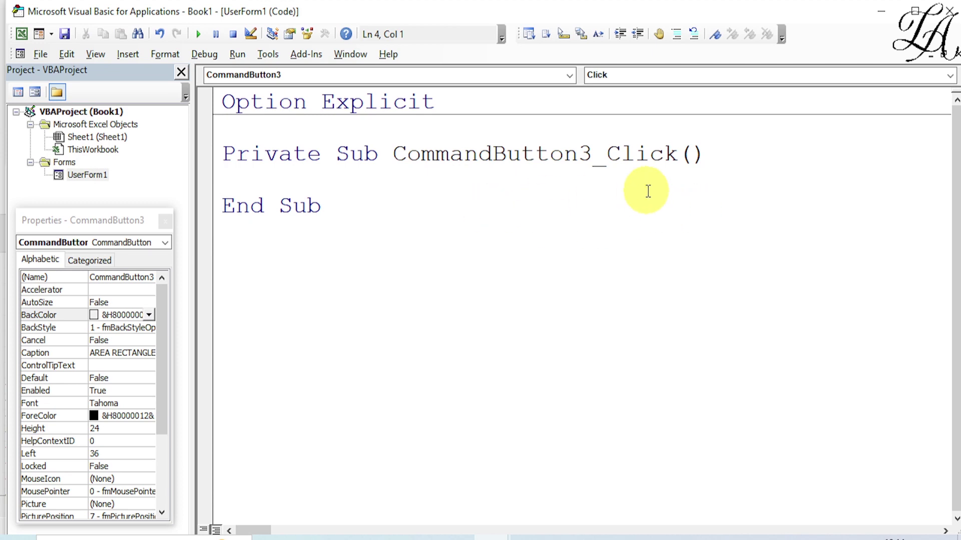
{"action": "type", "text": "M"}
{"action": "type", "text": "E.F"}
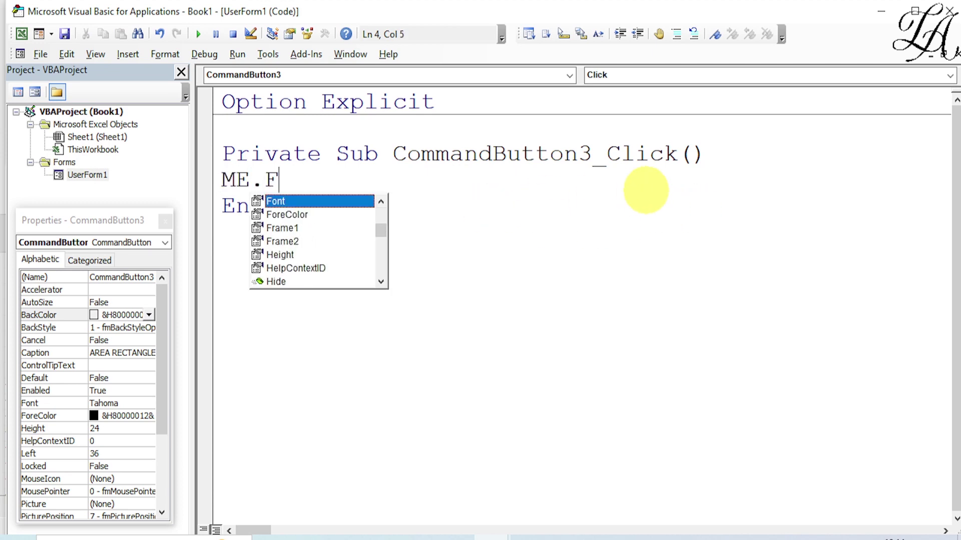
{"action": "type", "text": "RAME"}
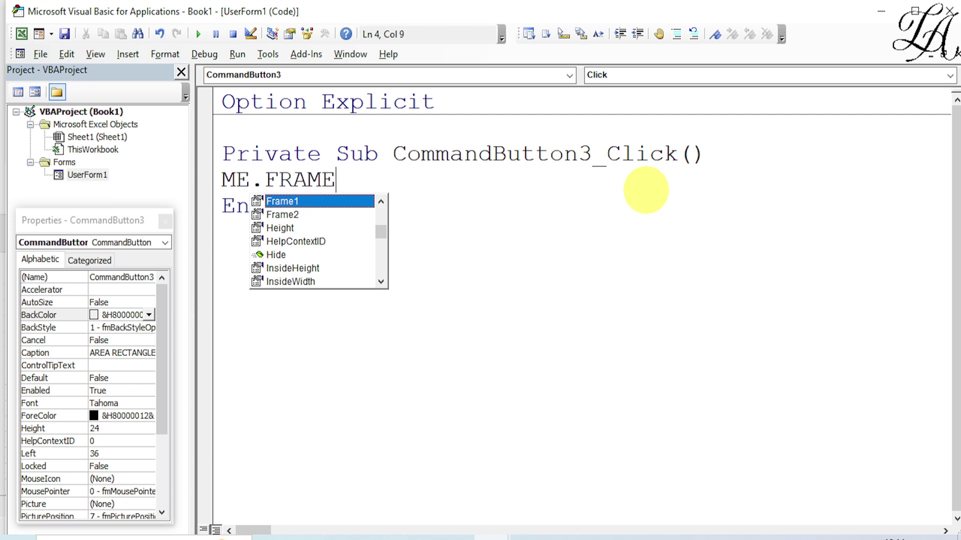
{"action": "type", "text": "1"}
{"action": "type", "text": "."}
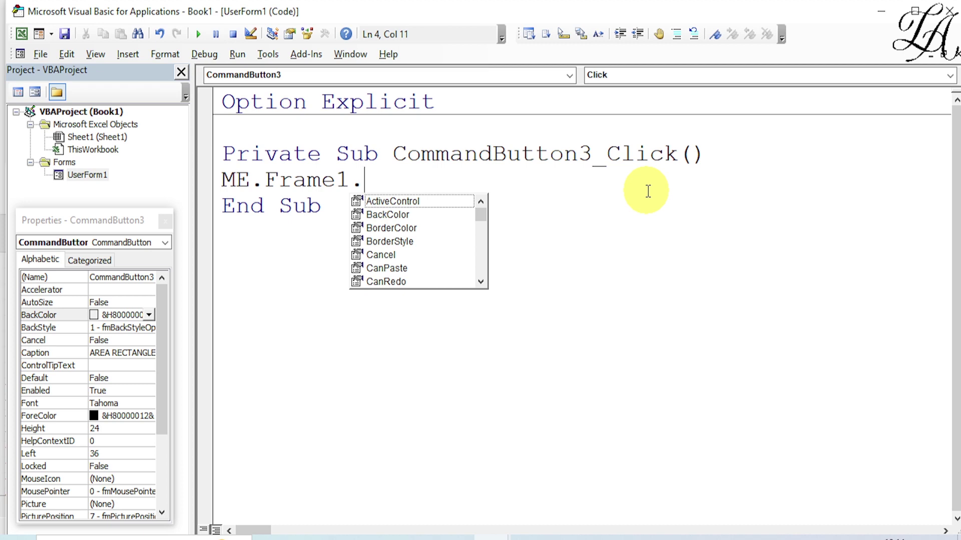
{"action": "type", "text": "visib"}
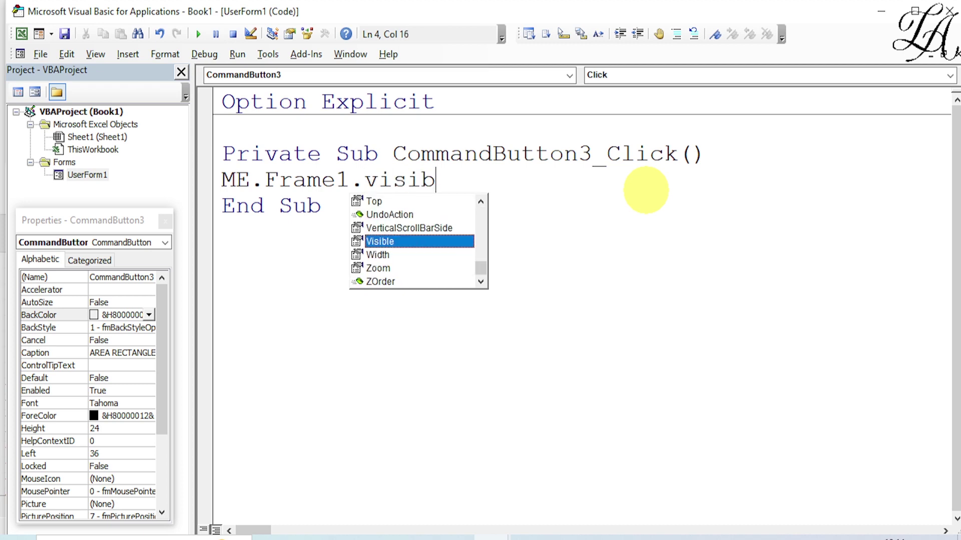
{"action": "type", "text": "le="}
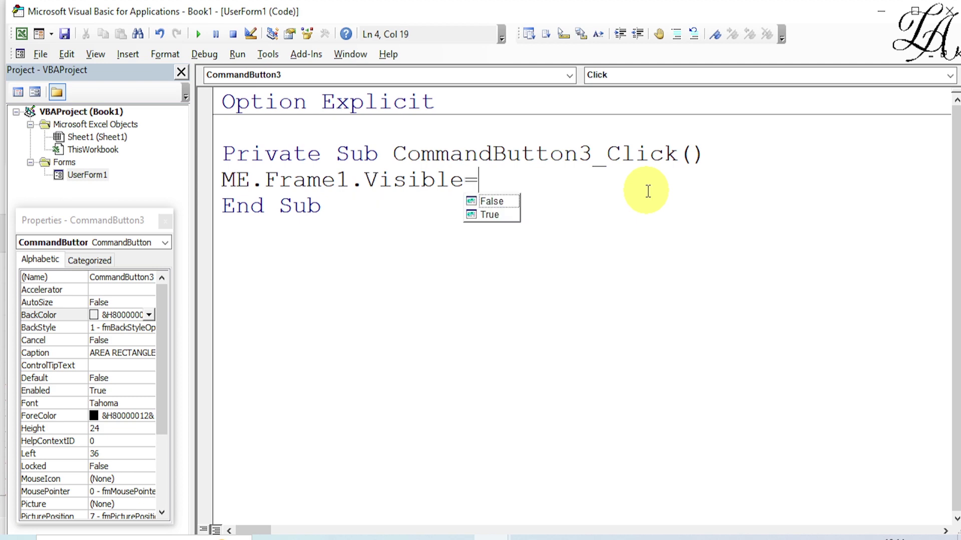
{"action": "type", "text": "tru"}
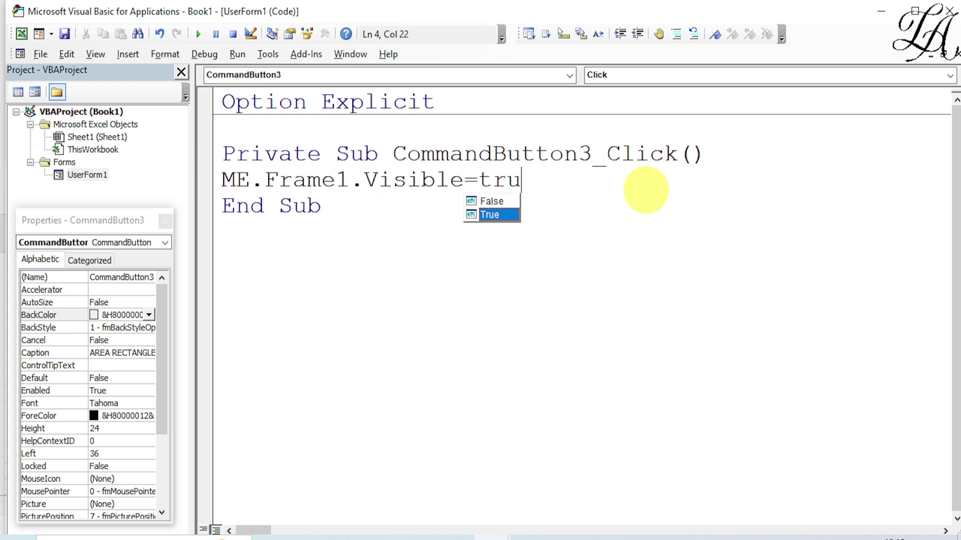
{"action": "type", "text": "e"}
{"action": "key", "text": "Return"}
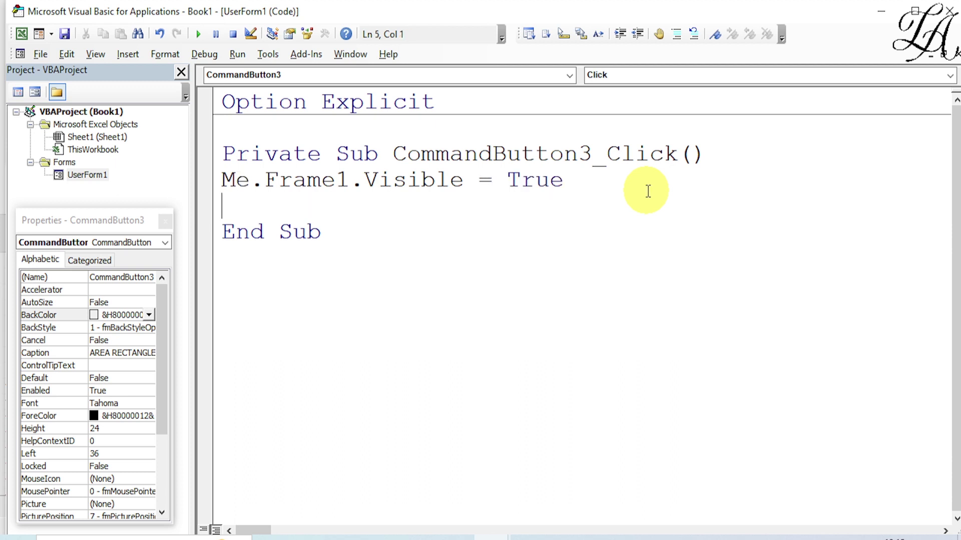
{"action": "type", "text": "me"}
{"action": "type", "text": ".fram"}
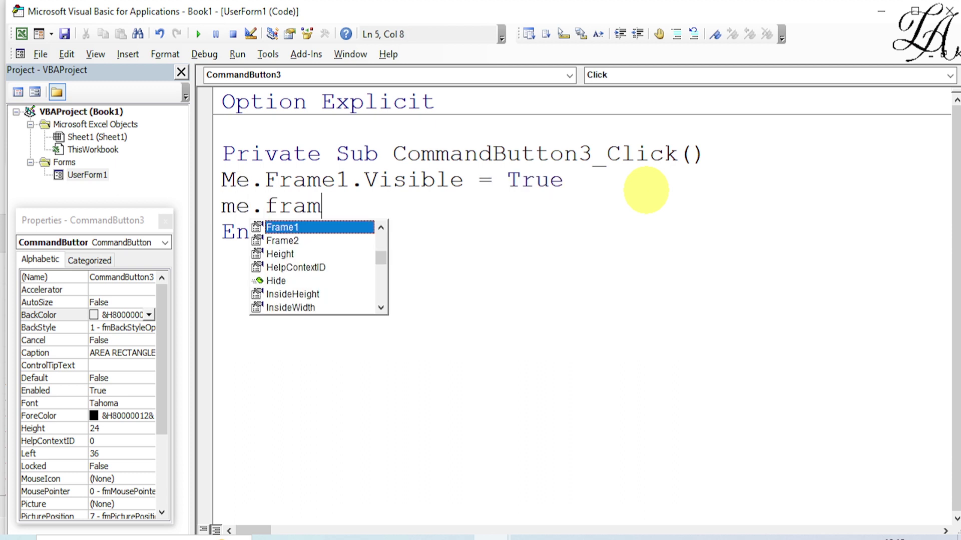
{"action": "type", "text": "e2"}
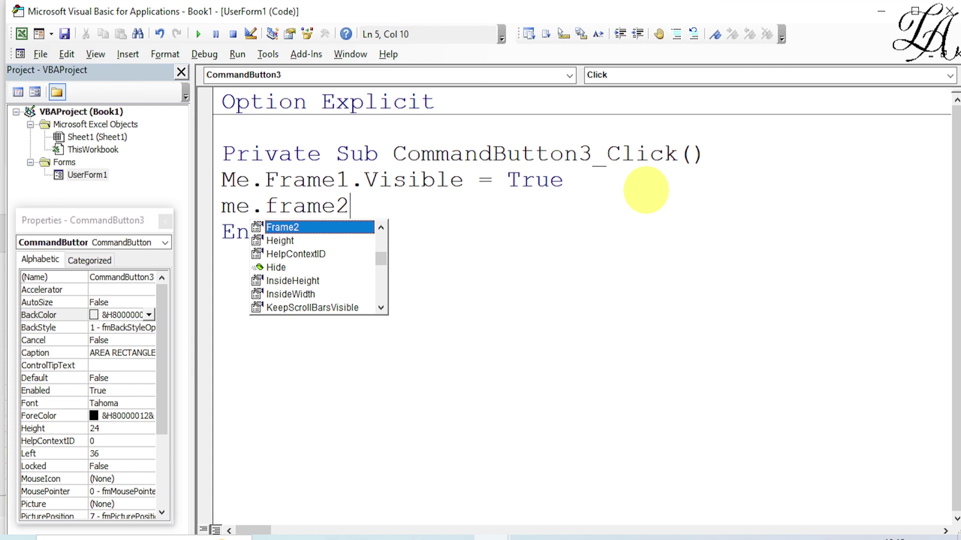
{"action": "type", "text": ".vis"}
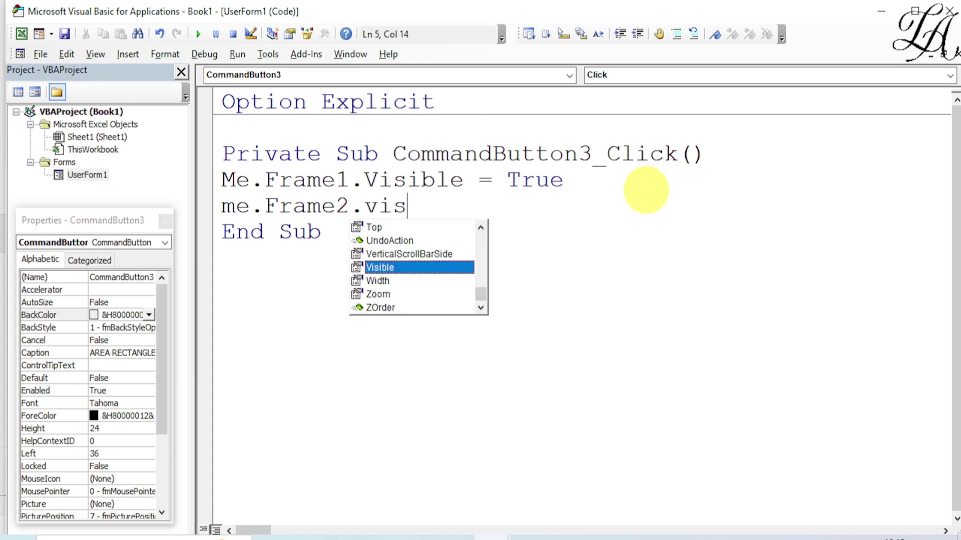
{"action": "type", "text": "ible="}
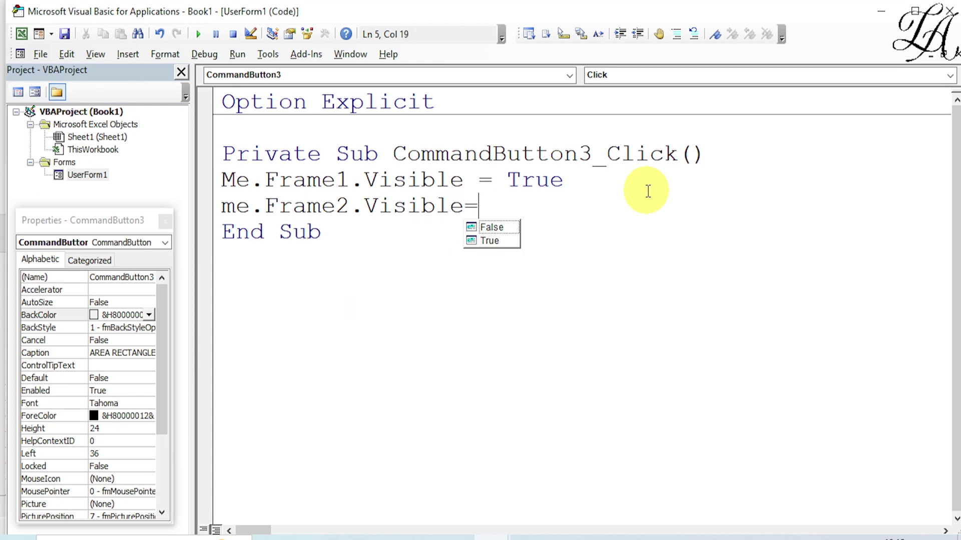
{"action": "type", "text": "false"}
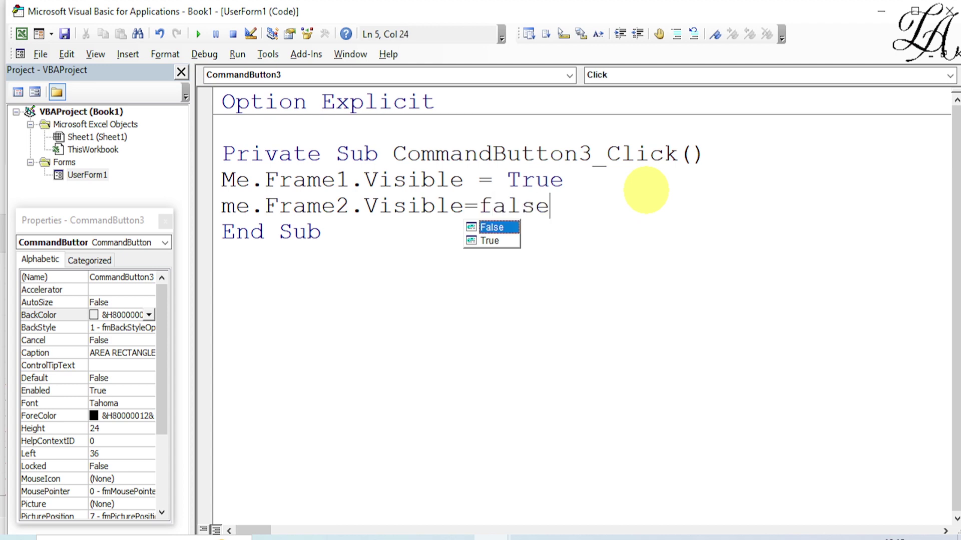
{"action": "left_click", "coordinate": [497, 335]}
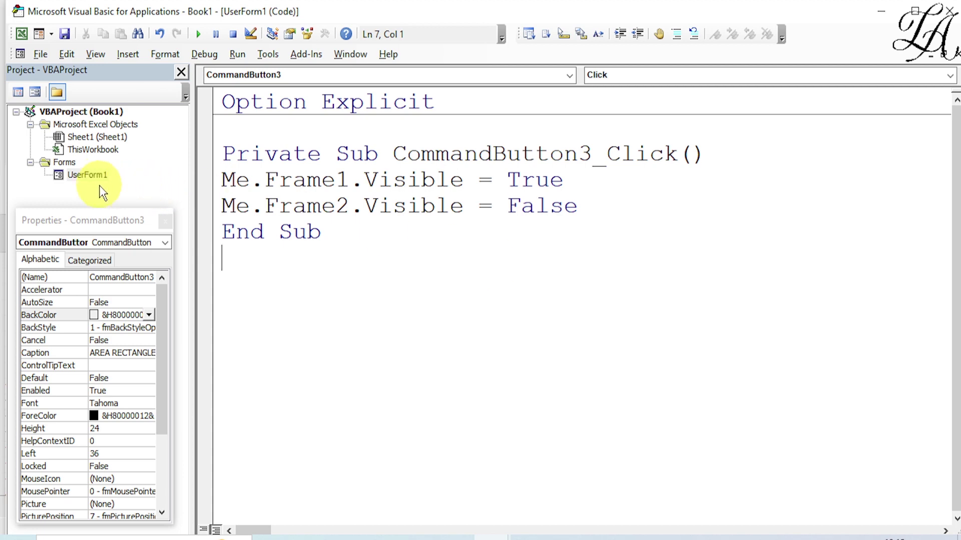
- Create the AREA SQUARE click routine and paste the two frame Visible lines into it
{"action": "double_click", "coordinate": [88, 175]}
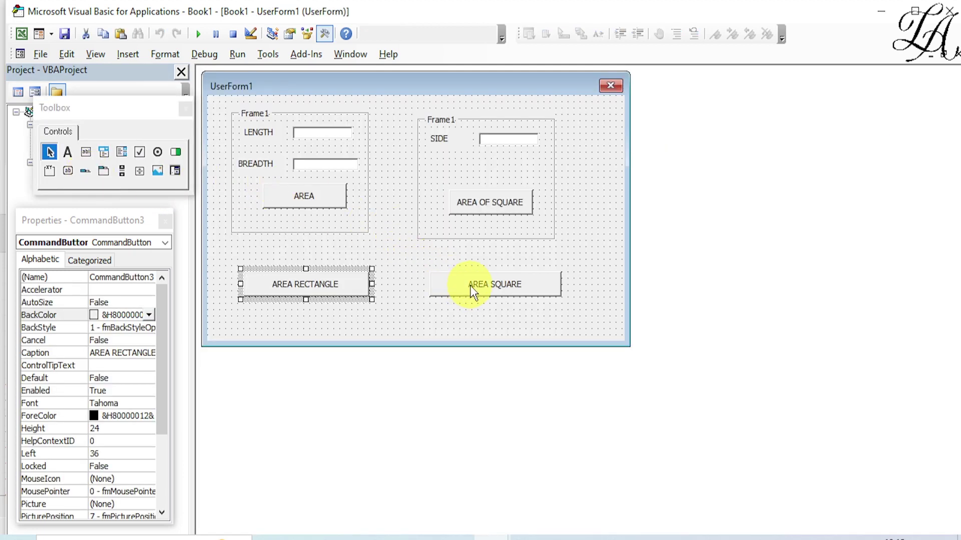
{"action": "double_click", "coordinate": [489, 285]}
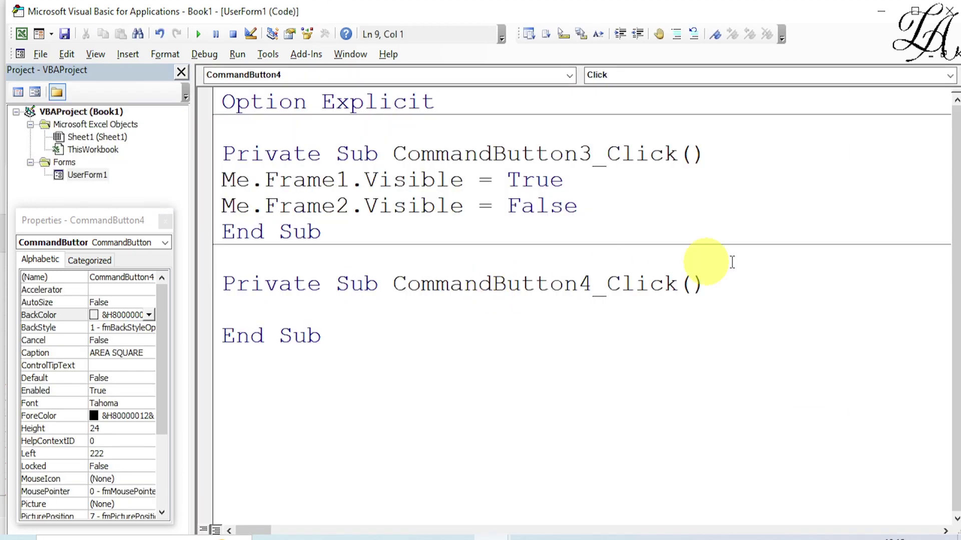
{"action": "mouse_move", "coordinate": [609, 207]}
{"action": "left_mouse_down"}
{"action": "mouse_move", "coordinate": [486, 189]}
{"action": "mouse_move", "coordinate": [223, 182]}
{"action": "left_mouse_up"}
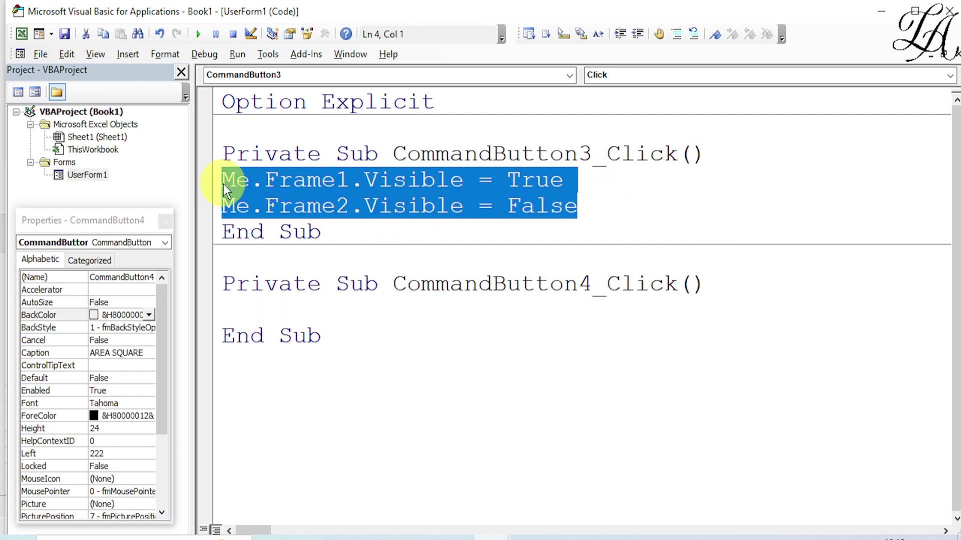
{"action": "key", "text": "ctrl+c"}
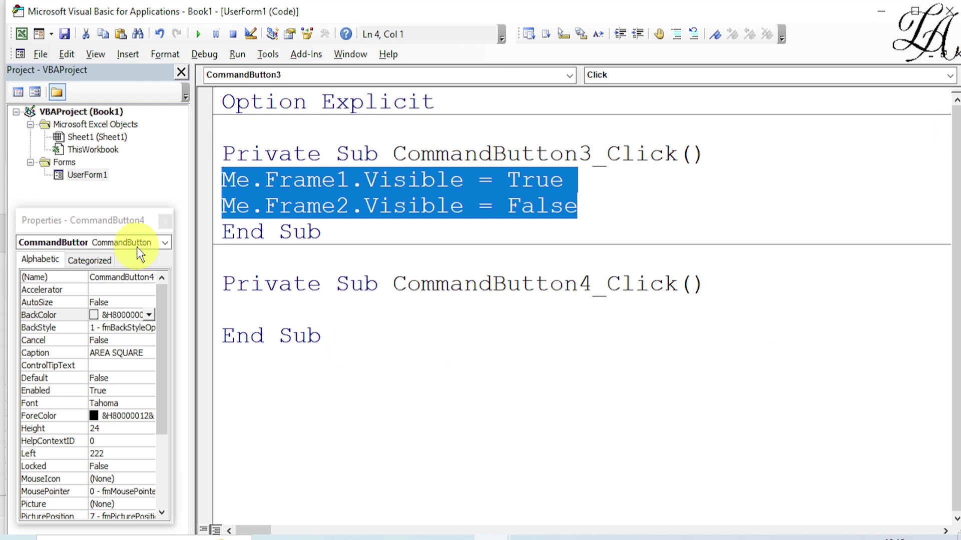
{"action": "left_click", "coordinate": [248, 309]}
{"action": "key", "text": "ctrl+v"}
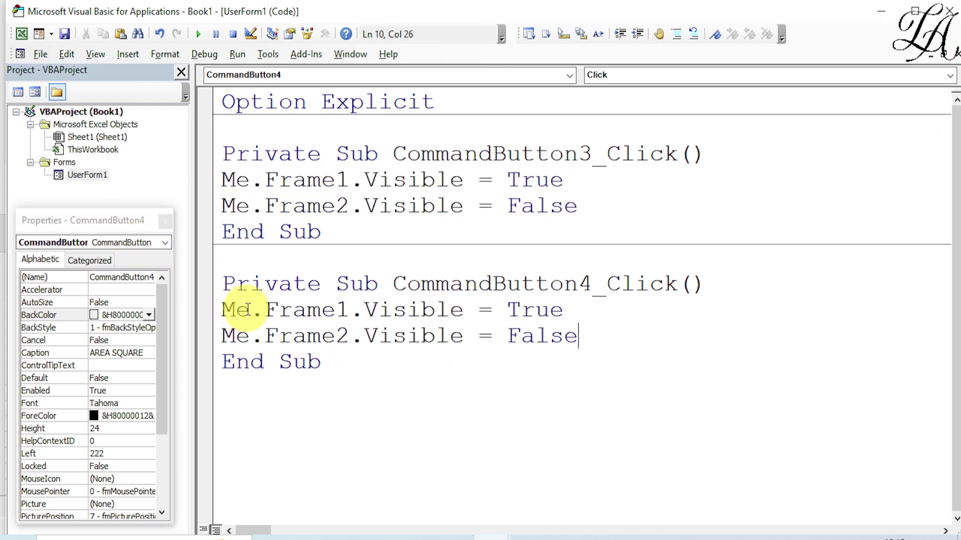
- Swap the values so Frame1.Visible is false and Frame2.Visible is true
{"action": "left_click", "coordinate": [565, 310]}
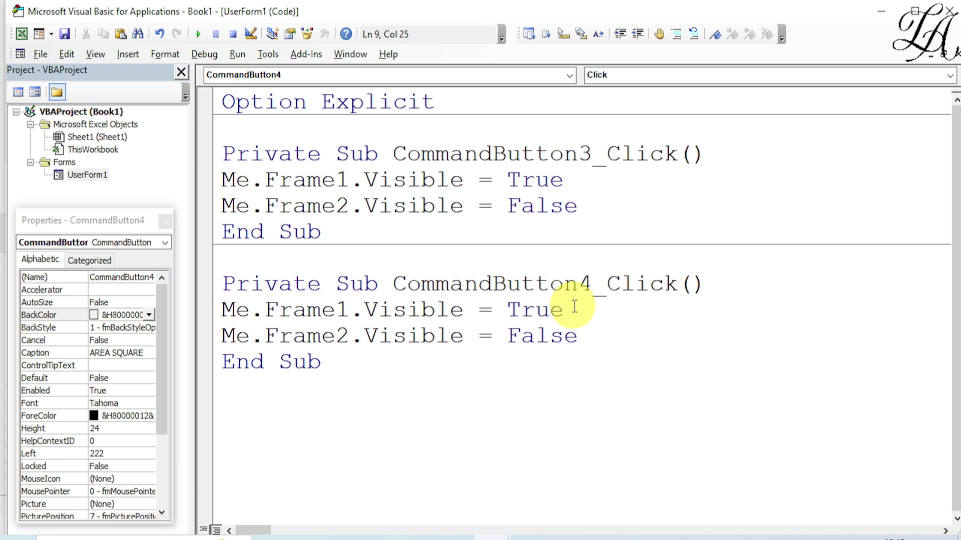
{"action": "key", "text": "BackSpace"}
{"action": "key", "text": "BackSpace"}
{"action": "key", "text": "BackSpace"}
{"action": "key", "text": "BackSpace"}
{"action": "type", "text": "fal"}
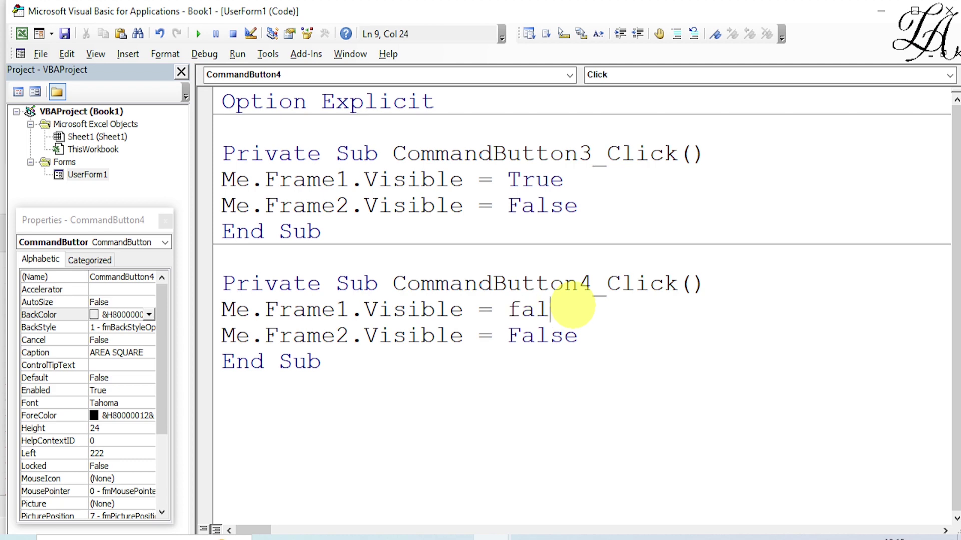
{"action": "type", "text": "se"}
{"action": "key", "text": "Down"}
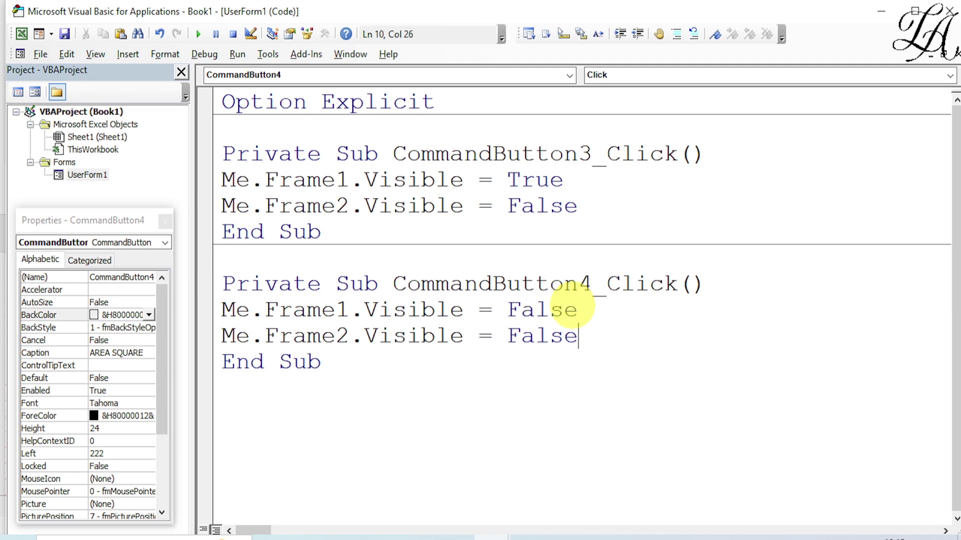
{"action": "key", "text": "BackSpace"}
{"action": "key", "text": "BackSpace"}
{"action": "key", "text": "BackSpace"}
{"action": "key", "text": "BackSpace"}
{"action": "key", "text": "BackSpace"}
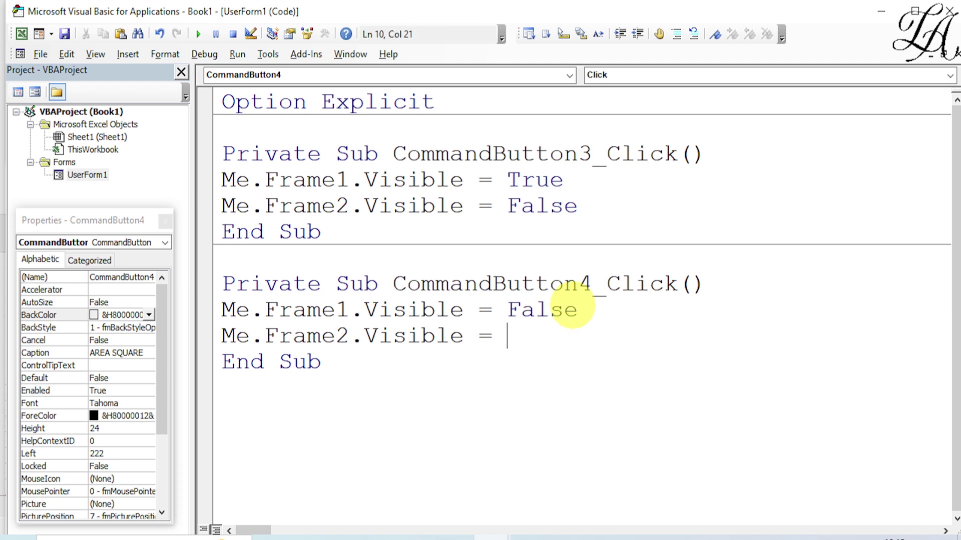
{"action": "type", "text": "true"}
- Run the form, show the rectangle frame and enter 22 as LENGTH
{"action": "key", "text": "F5"}
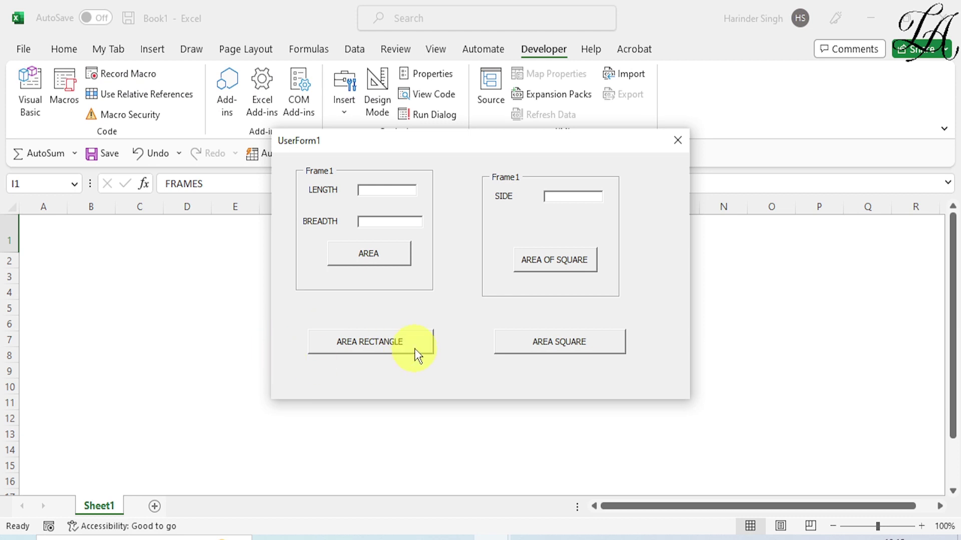
{"action": "left_click", "coordinate": [374, 347]}
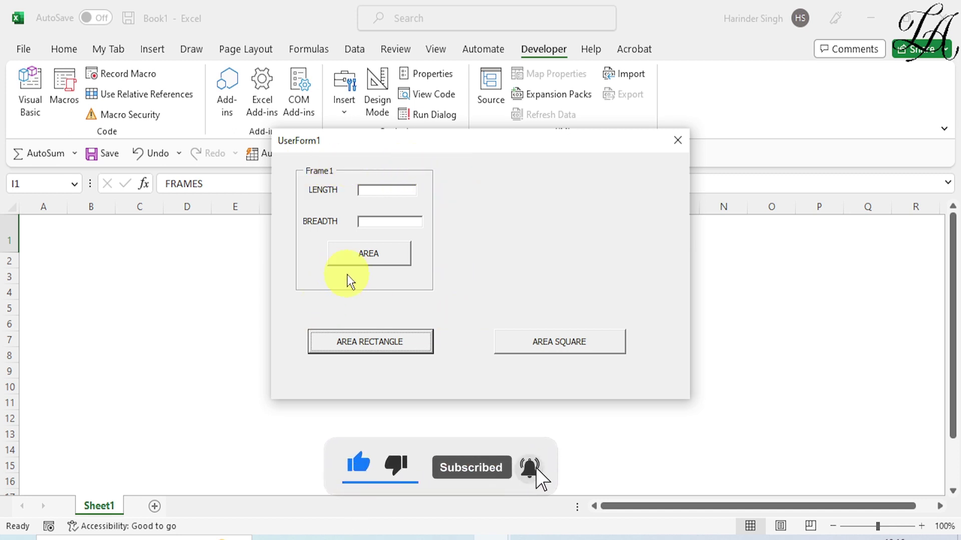
{"action": "left_click", "coordinate": [370, 190]}
{"action": "type", "text": "2"}
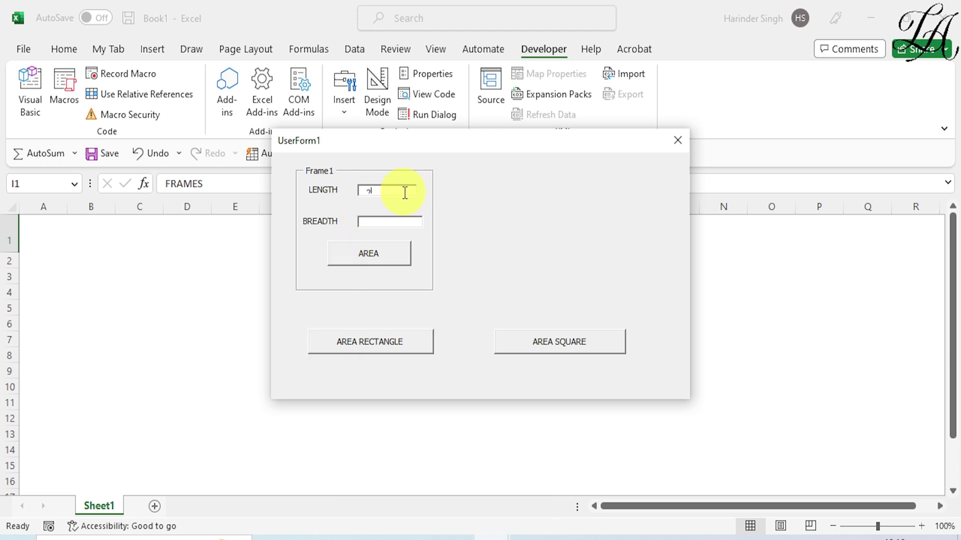
{"action": "type", "text": "2"}
{"action": "left_click", "coordinate": [377, 223]}
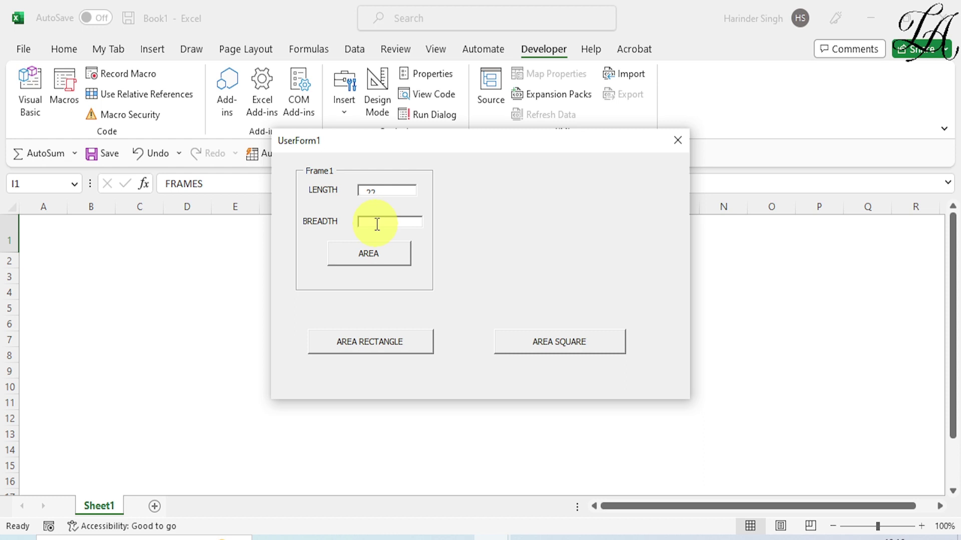
{"action": "type", "text": "22"}
- Switch to the square frame and enter 2 in the SIDE box
{"action": "left_click", "coordinate": [574, 341]}
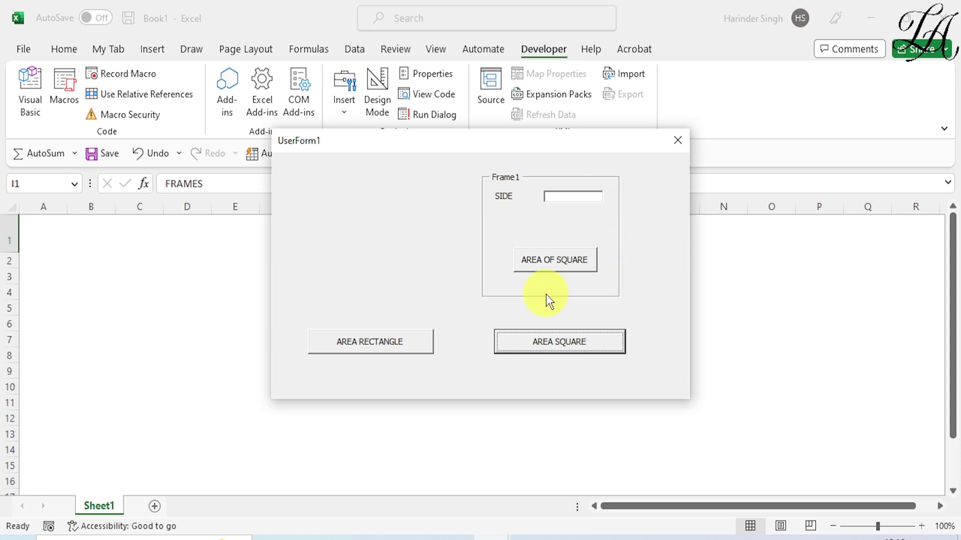
{"action": "left_click", "coordinate": [556, 196]}
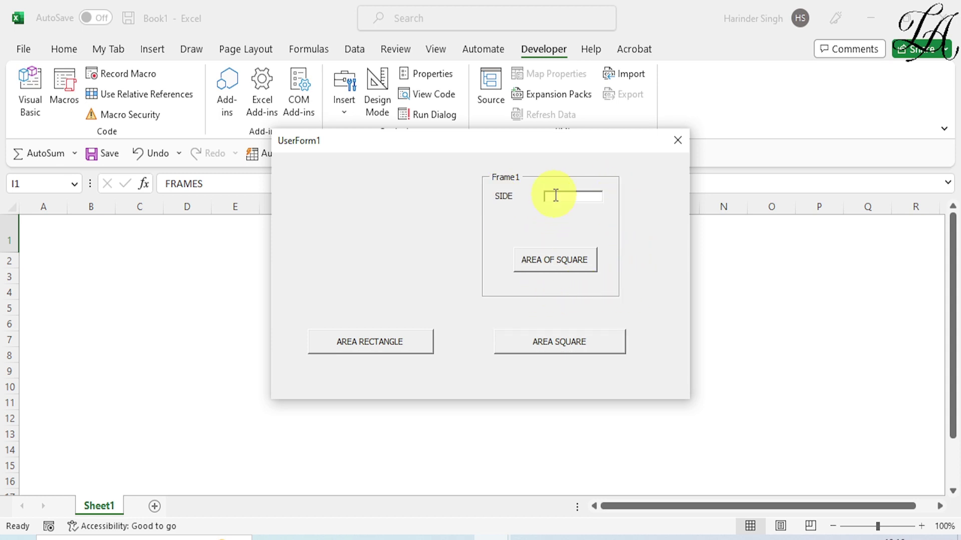
{"action": "type", "text": "2"}
- Alternate between AREA RECTANGLE and AREA SQUARE to confirm each shows only its frame
{"action": "left_click", "coordinate": [394, 351]}
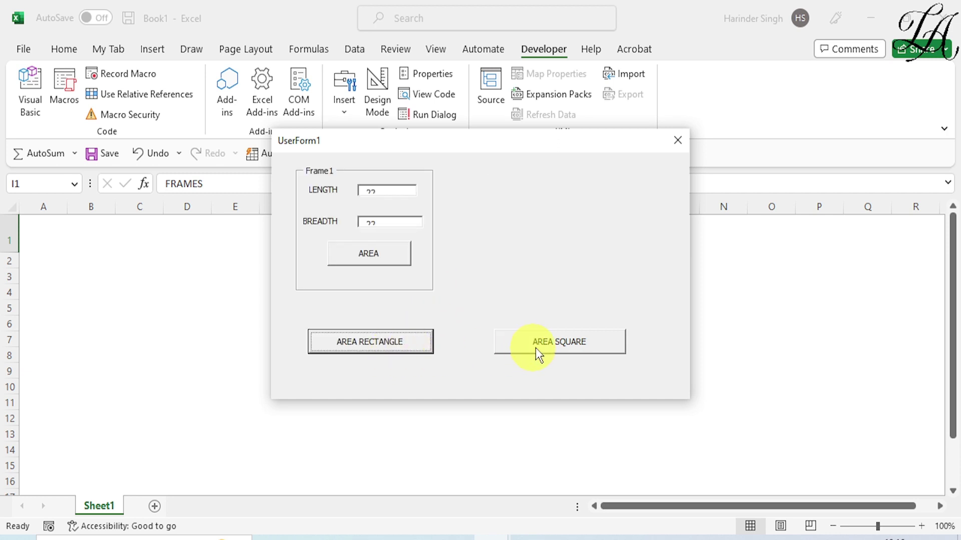
{"action": "left_click", "coordinate": [535, 347]}
{"action": "left_click", "coordinate": [418, 350]}
{"action": "left_click", "coordinate": [539, 344]}
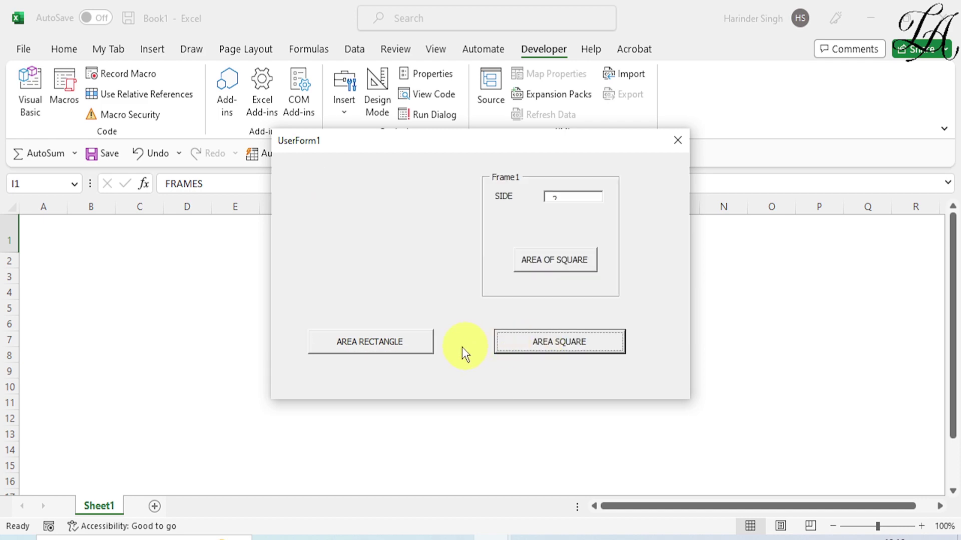
{"action": "left_click", "coordinate": [414, 348]}
{"action": "left_click", "coordinate": [557, 349]}
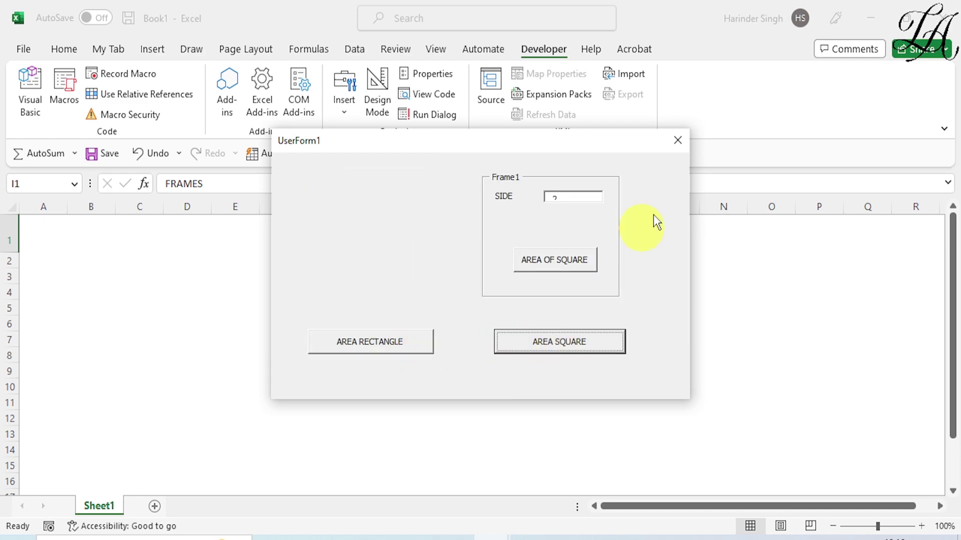
- Close the running UserForm1 to return to the VBA designer
{"action": "left_click", "coordinate": [677, 140]}
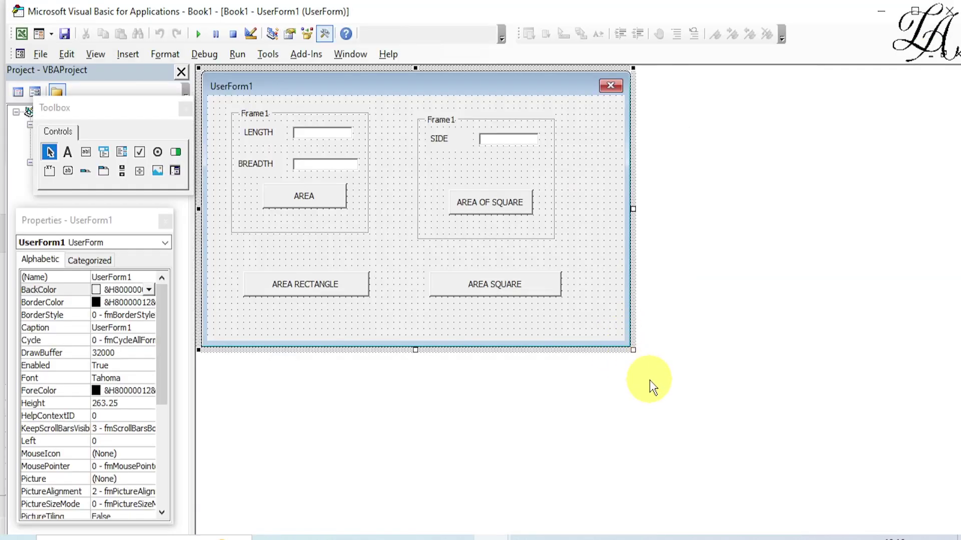